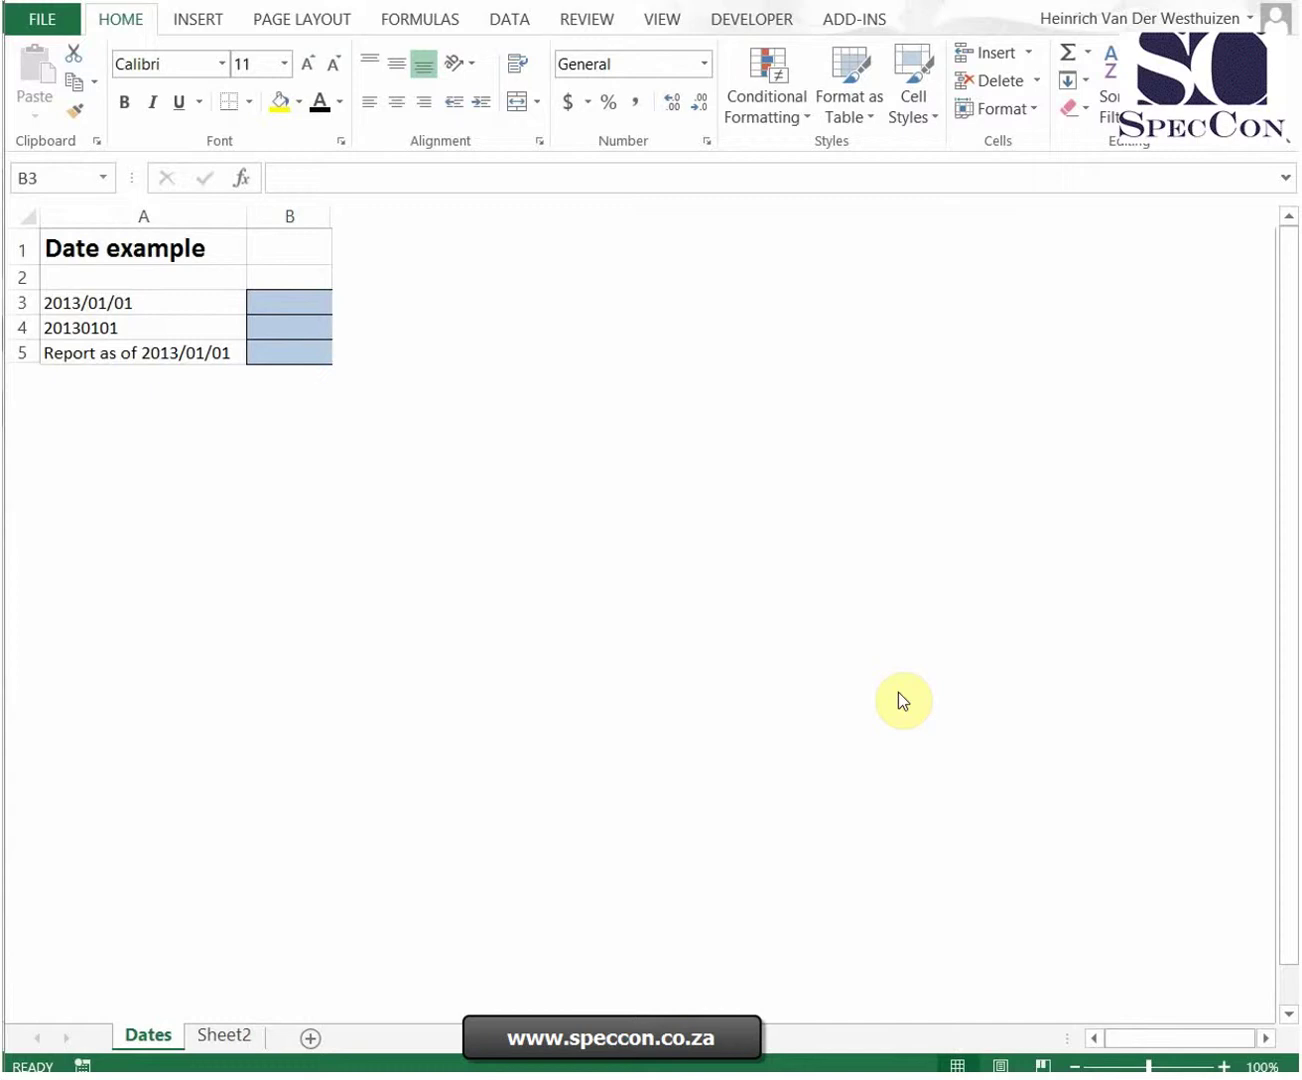
- Start a DATE formula in cell B3 with LEFT(A3,4) as its Year argument
left_click(302, 301)
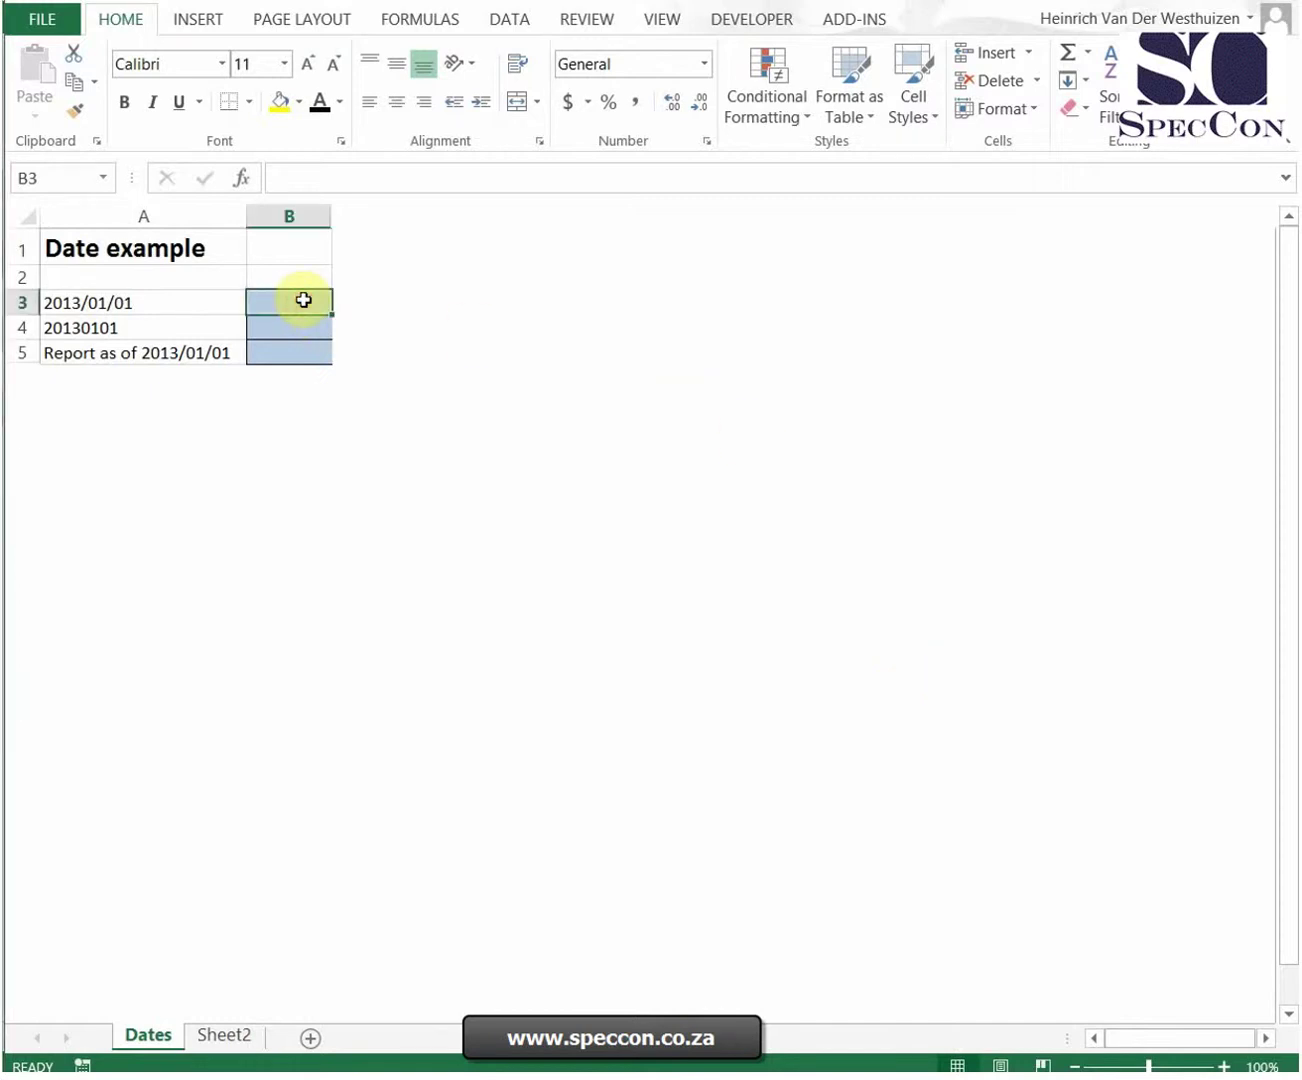
key("Left")
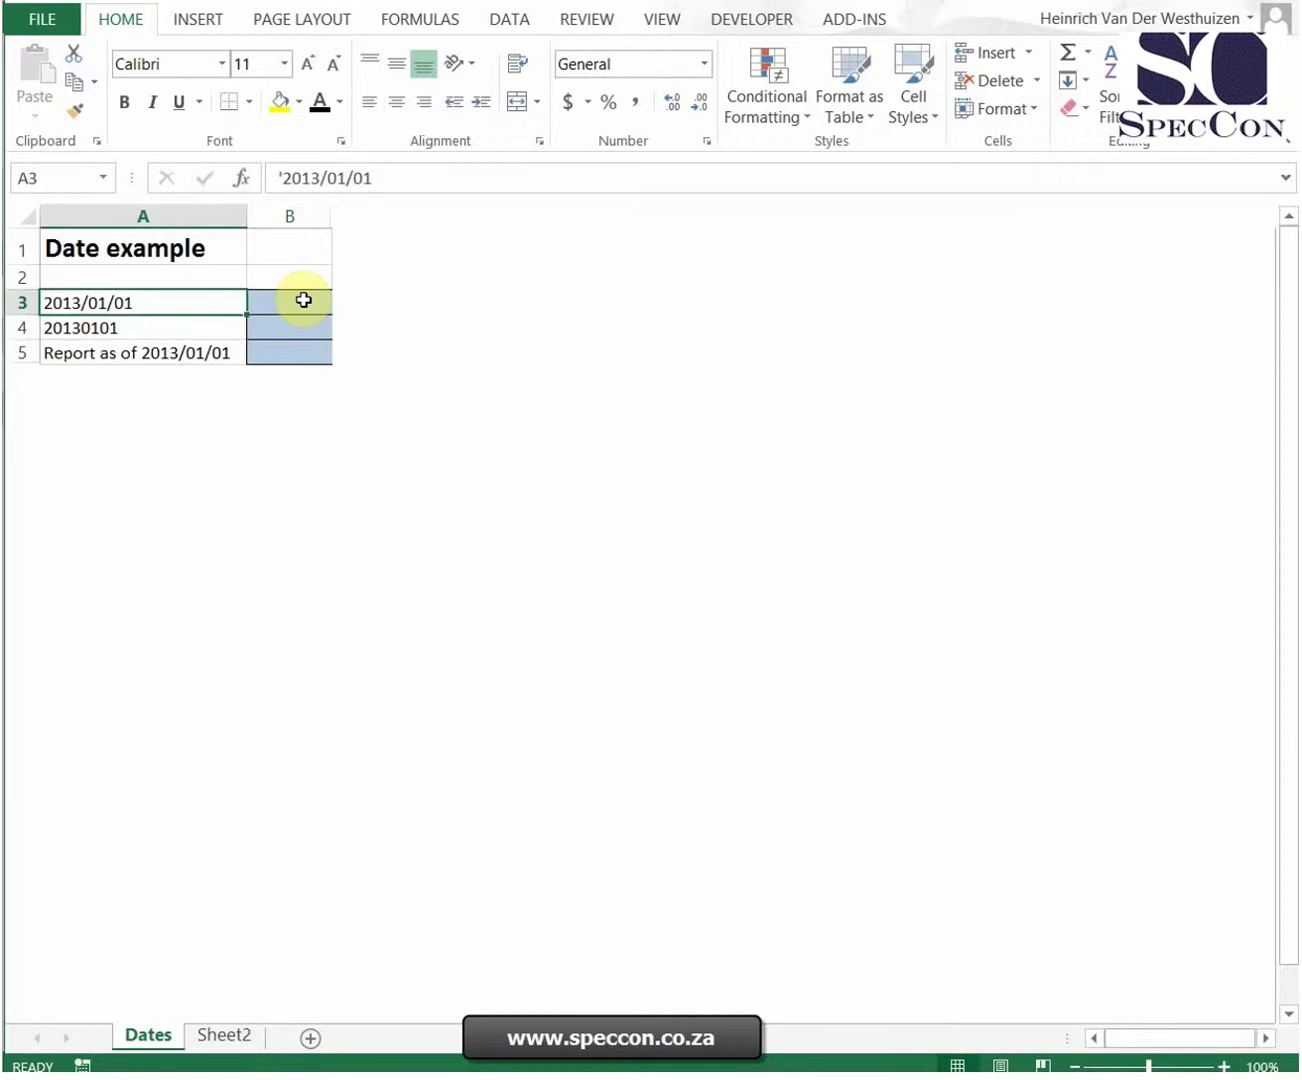
key("Right")
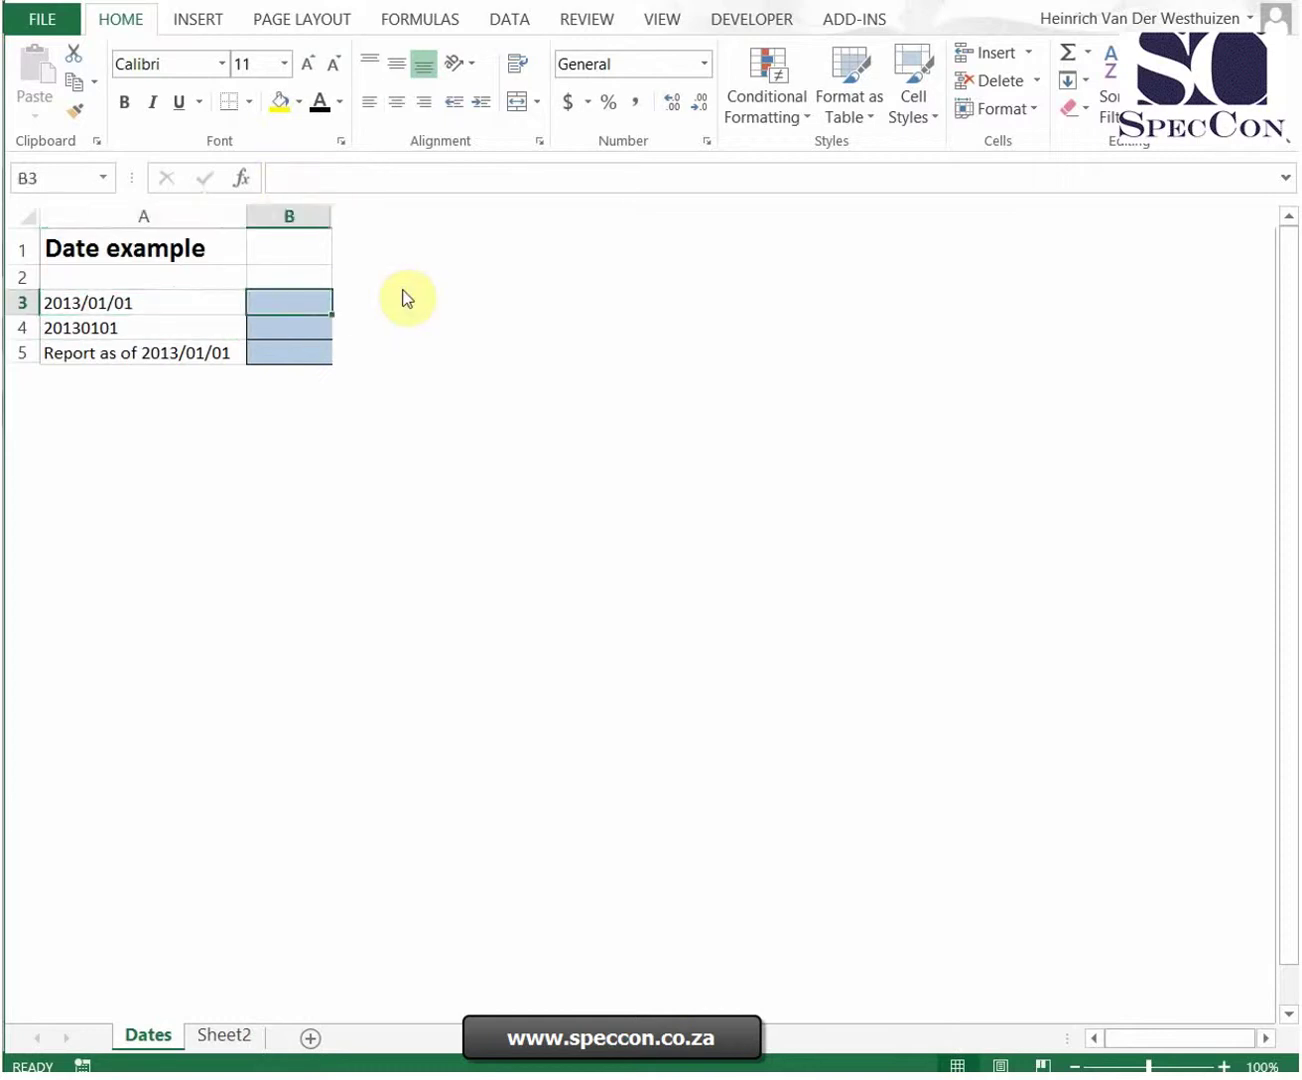
type("=date(")
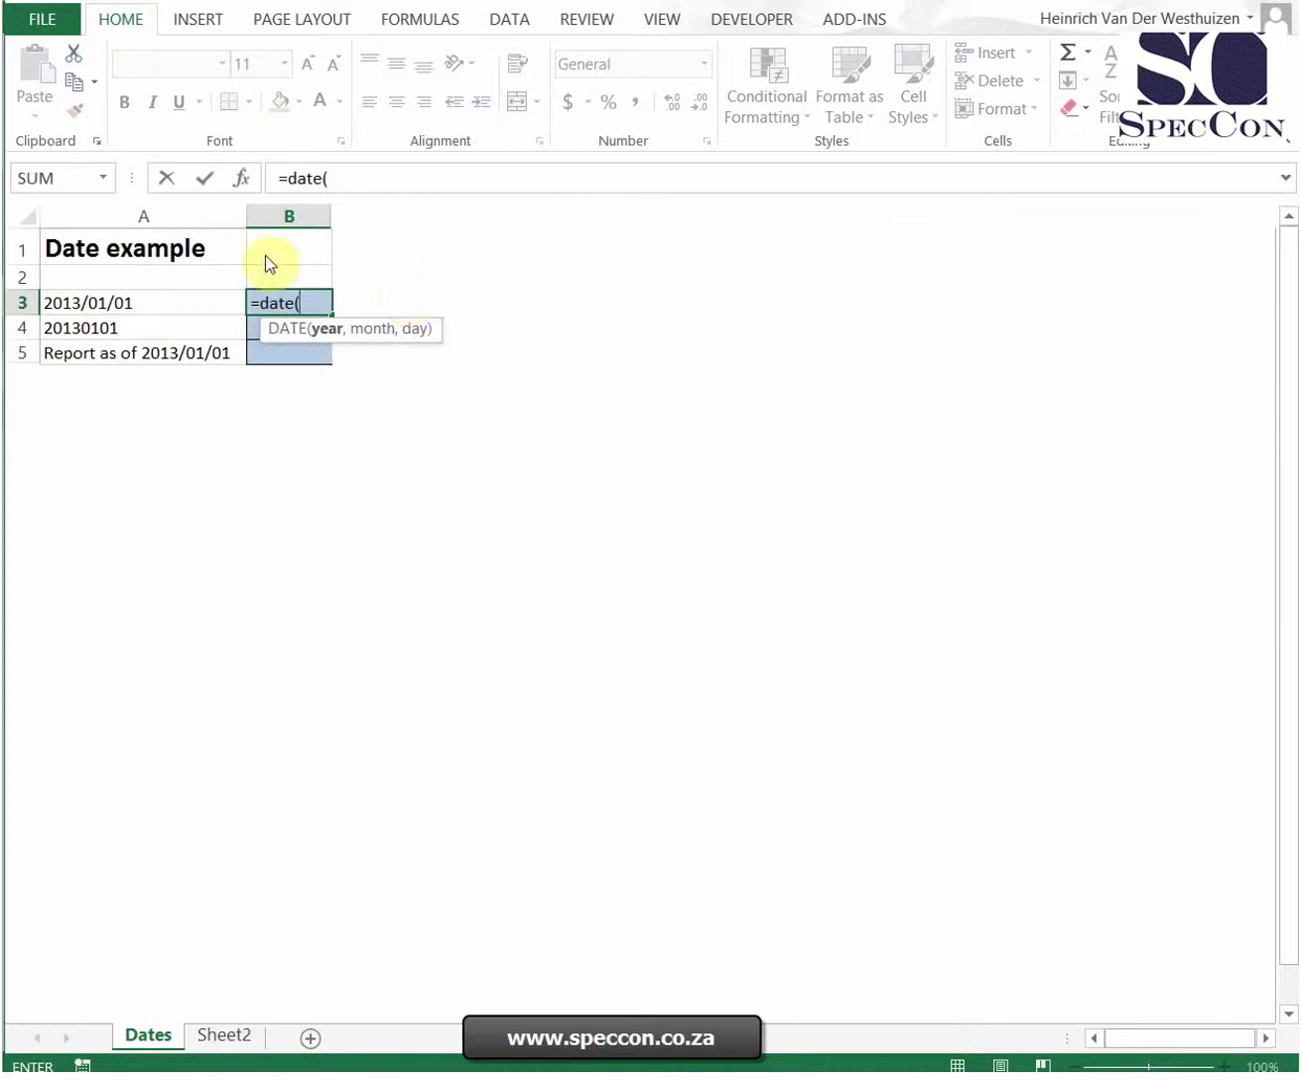
left_click(242, 180)
left_click_drag(616, 325, 588, 238)
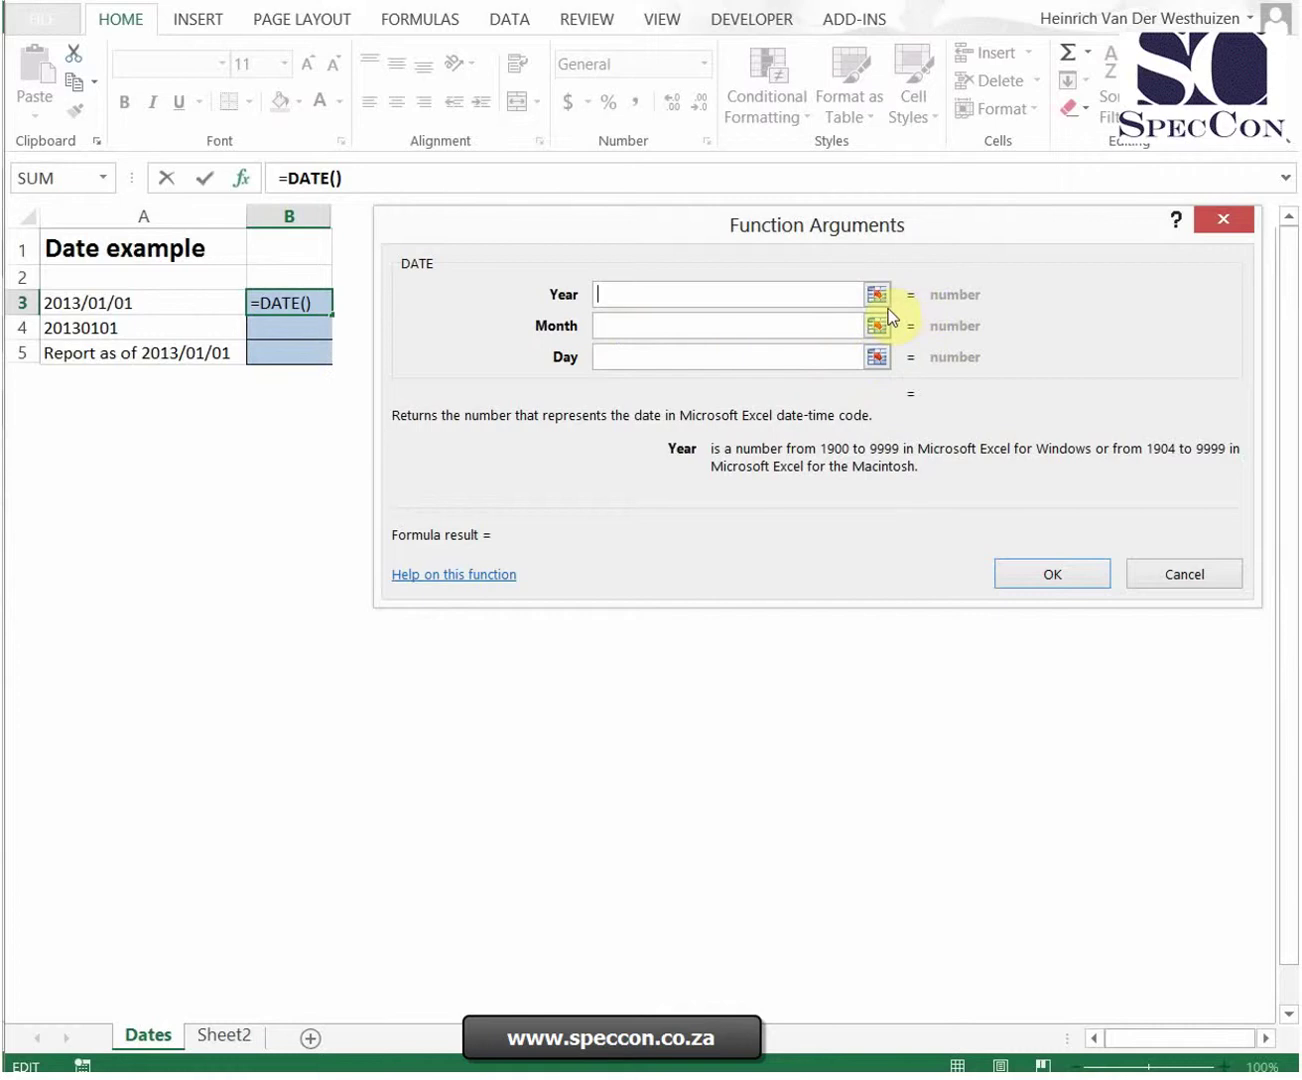
type("left(")
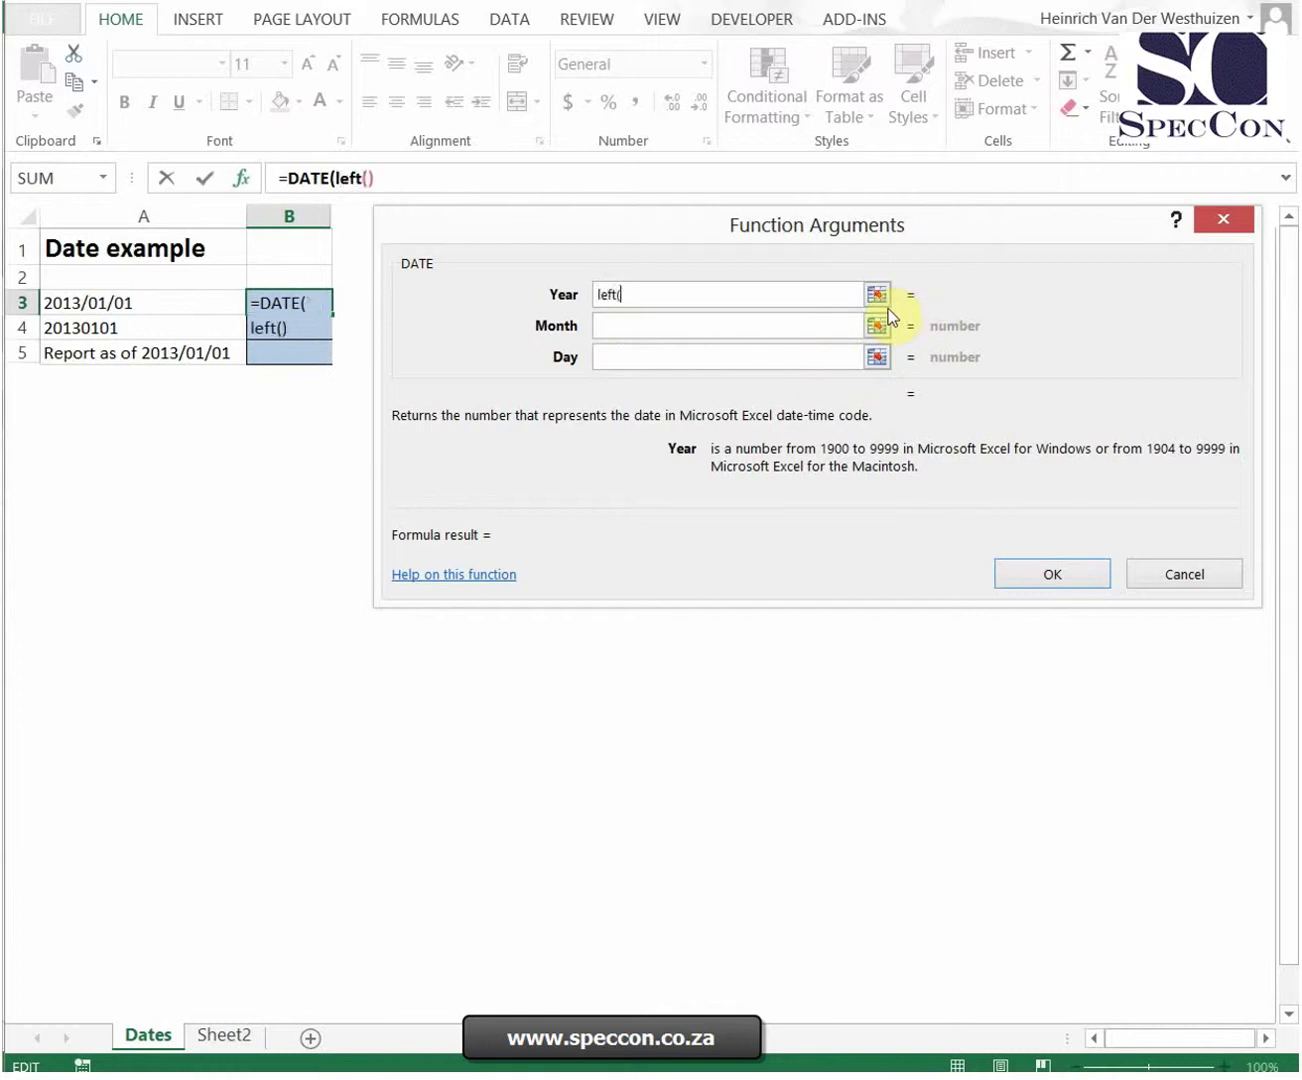
left_click(171, 302)
type(",4)")
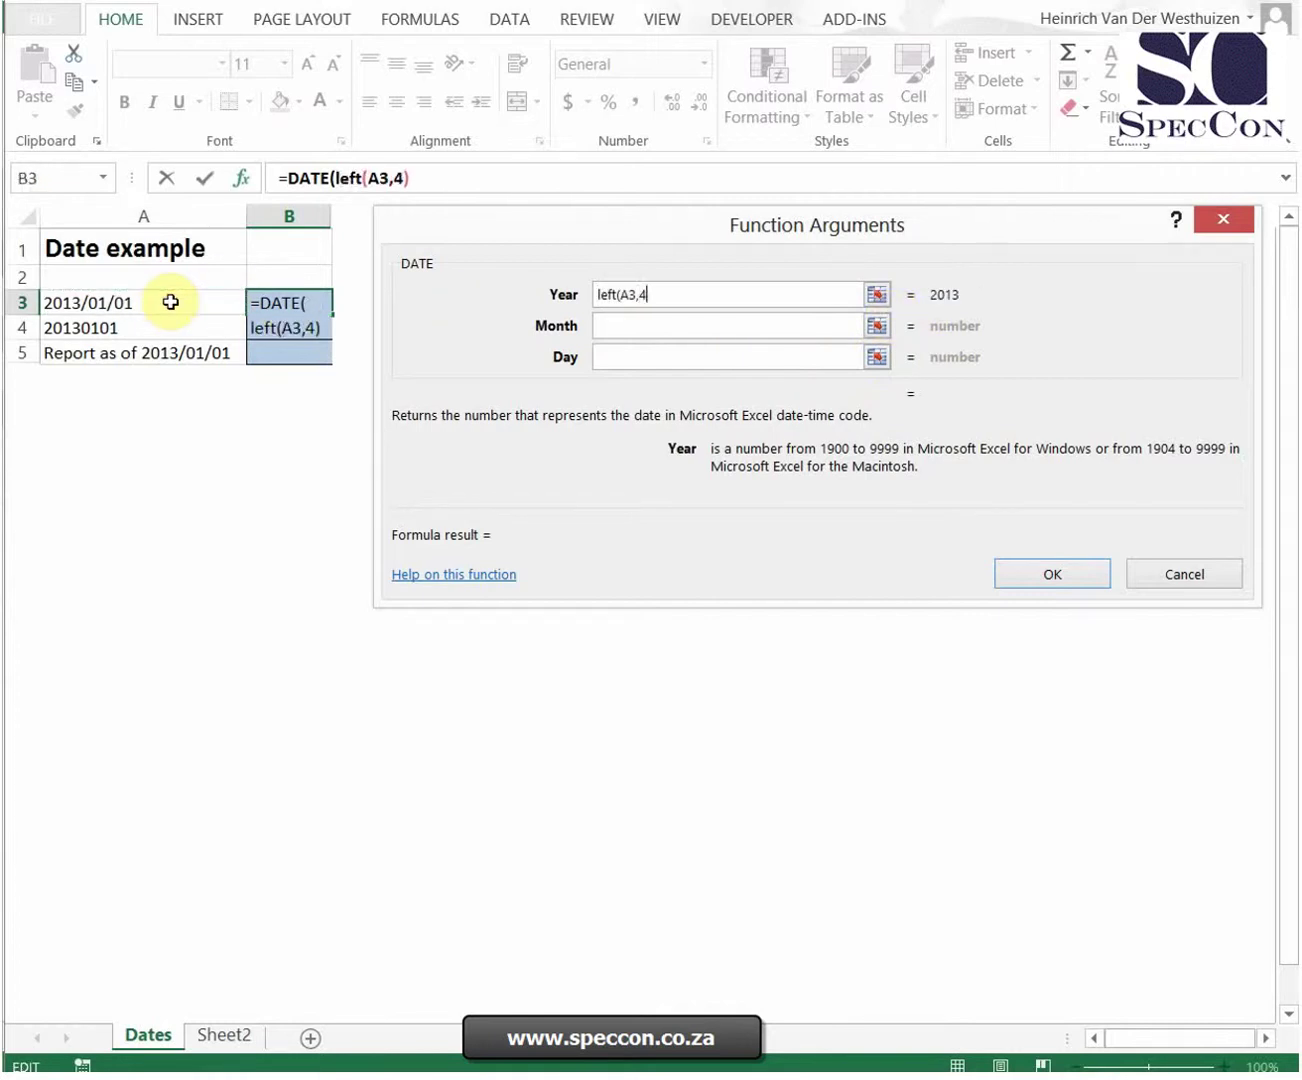
- Enter MID(A3,6,2) as the Month argument of the DATE function, without a leading equals sign
left_click(719, 329)
type("=mid(")
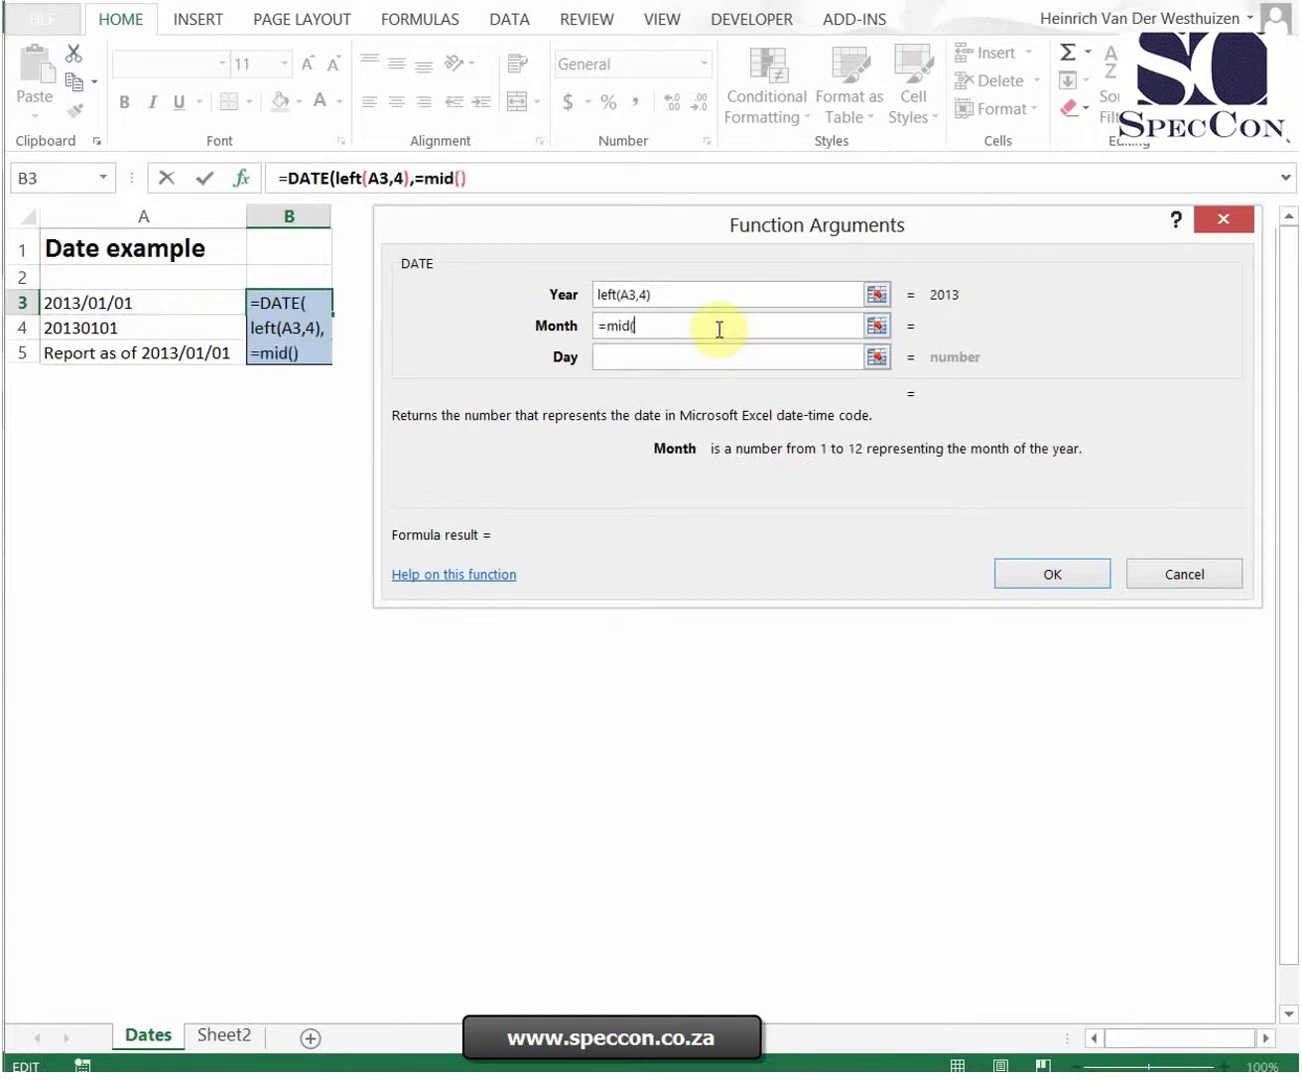
left_click(183, 290)
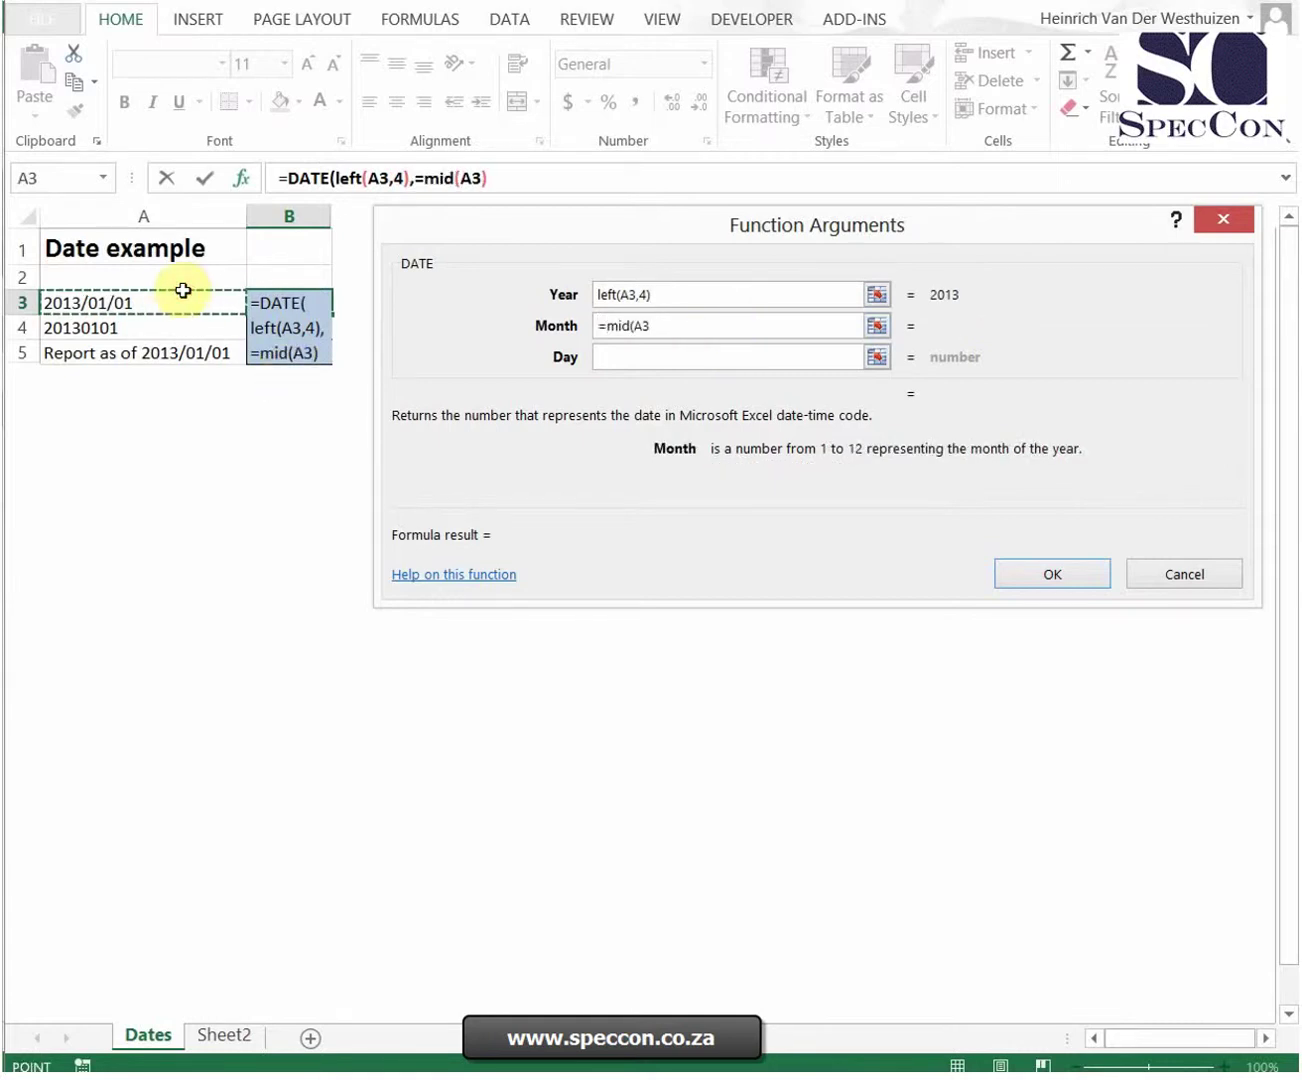
type(",6,2)")
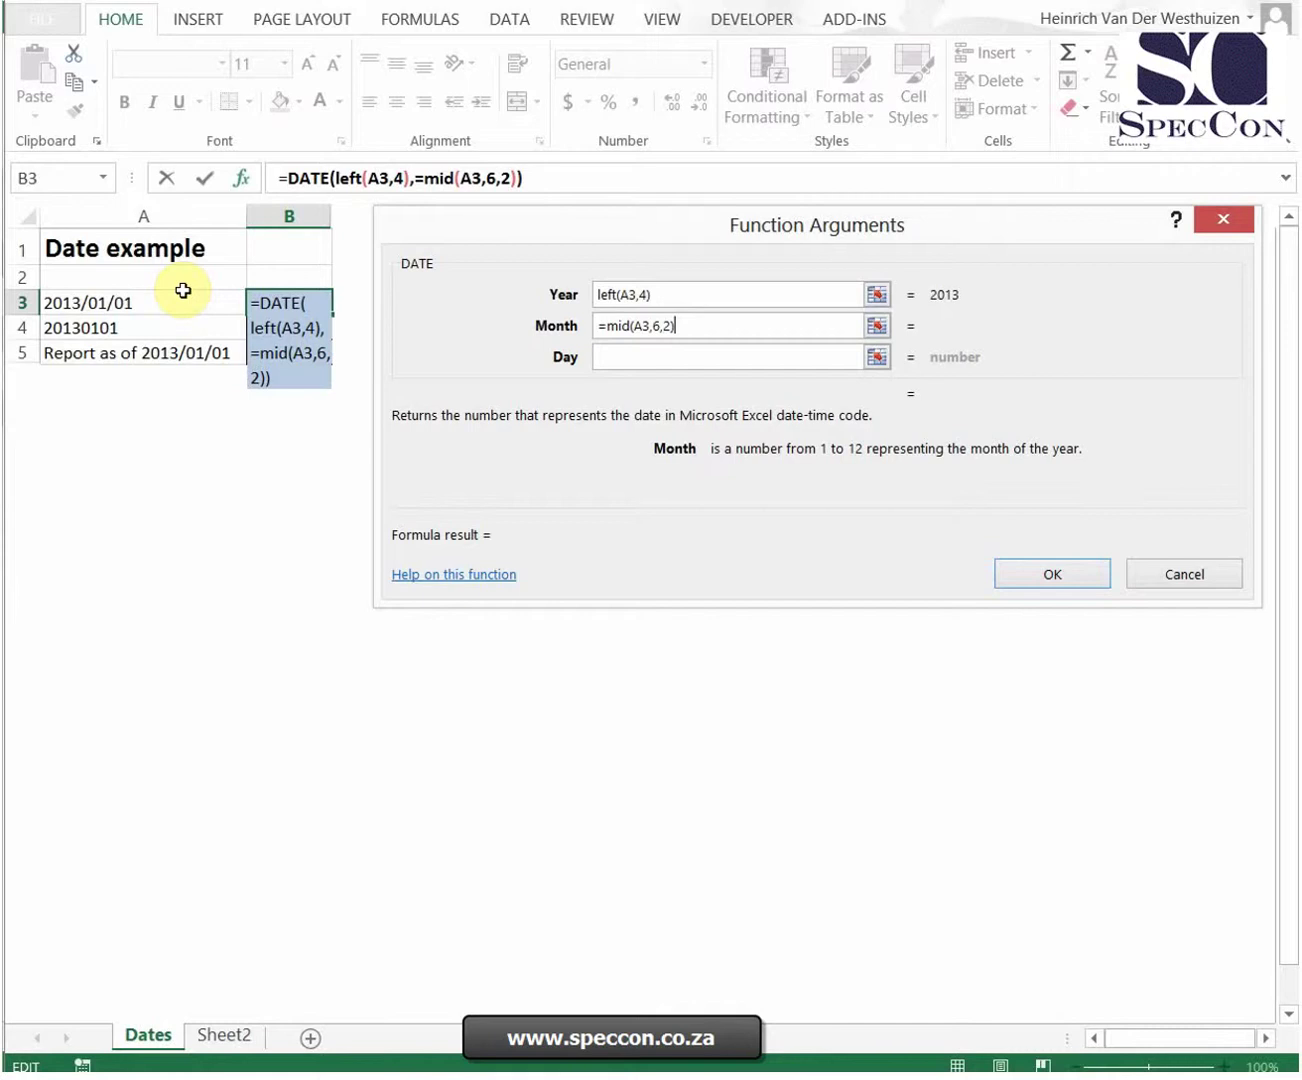
left_click(663, 360)
left_click(607, 326)
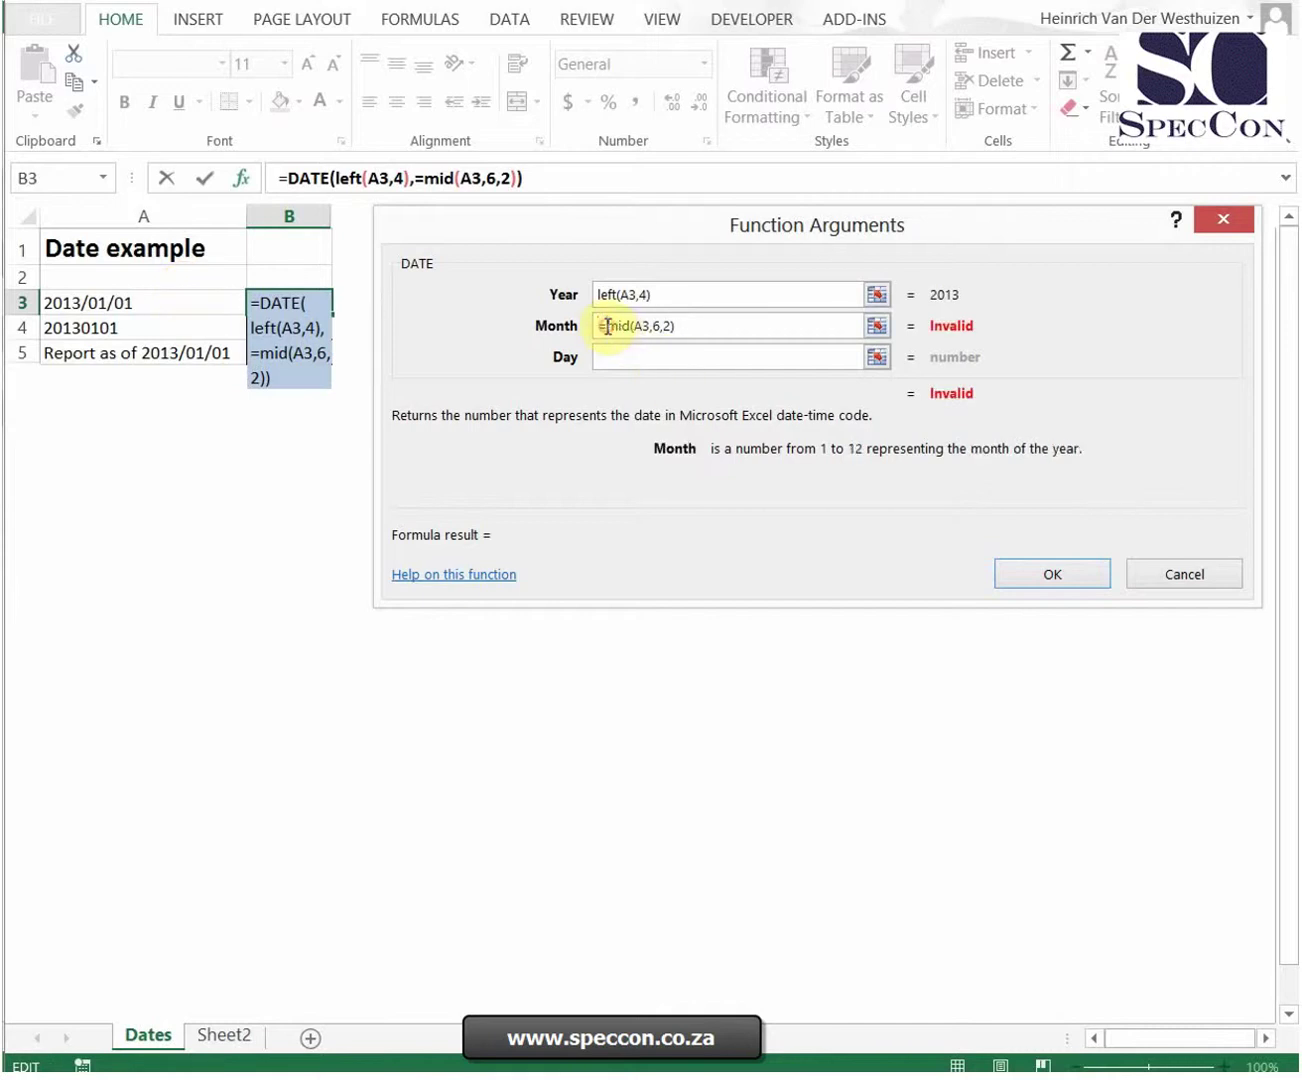
key("BackSpace")
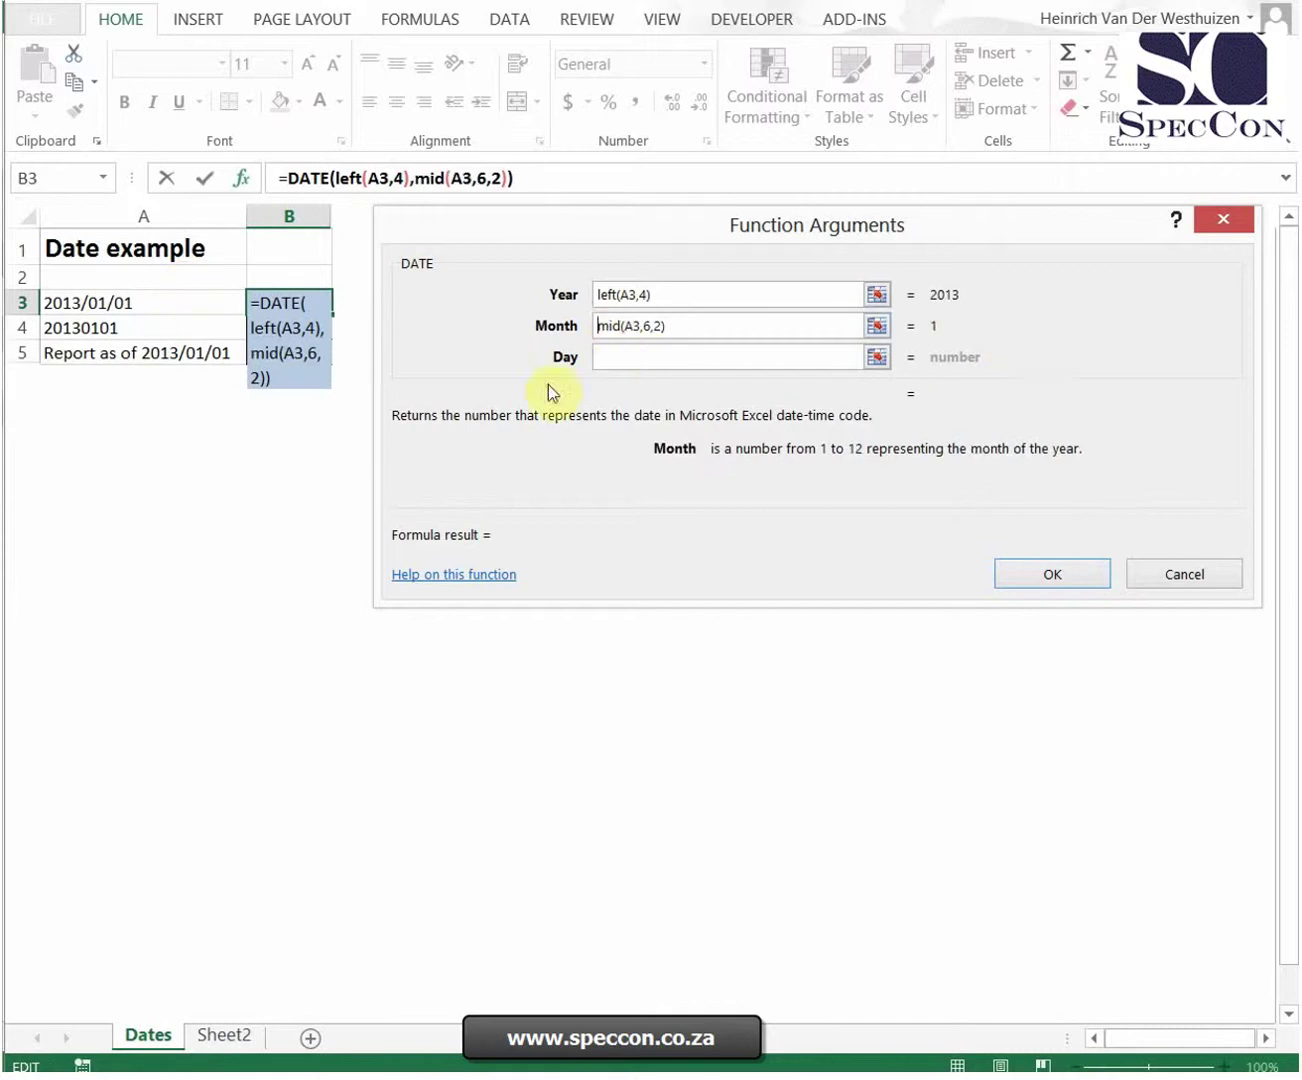
- Enter RIGHT(A3,2) as the Day argument and complete the DATE formula in B3
left_click(636, 357)
type("right")
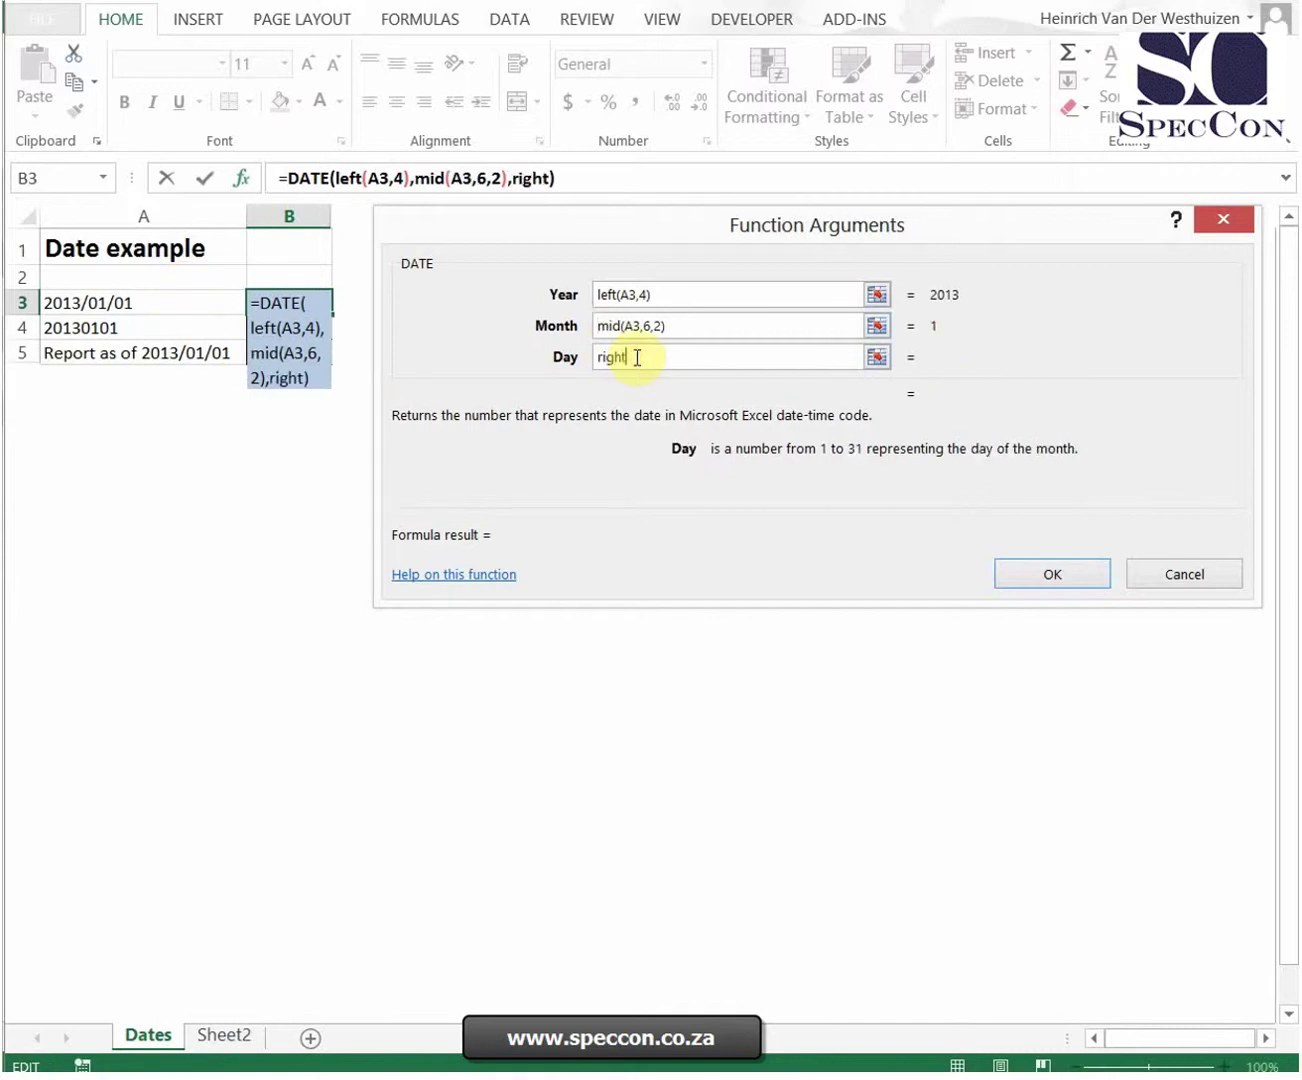
type("(")
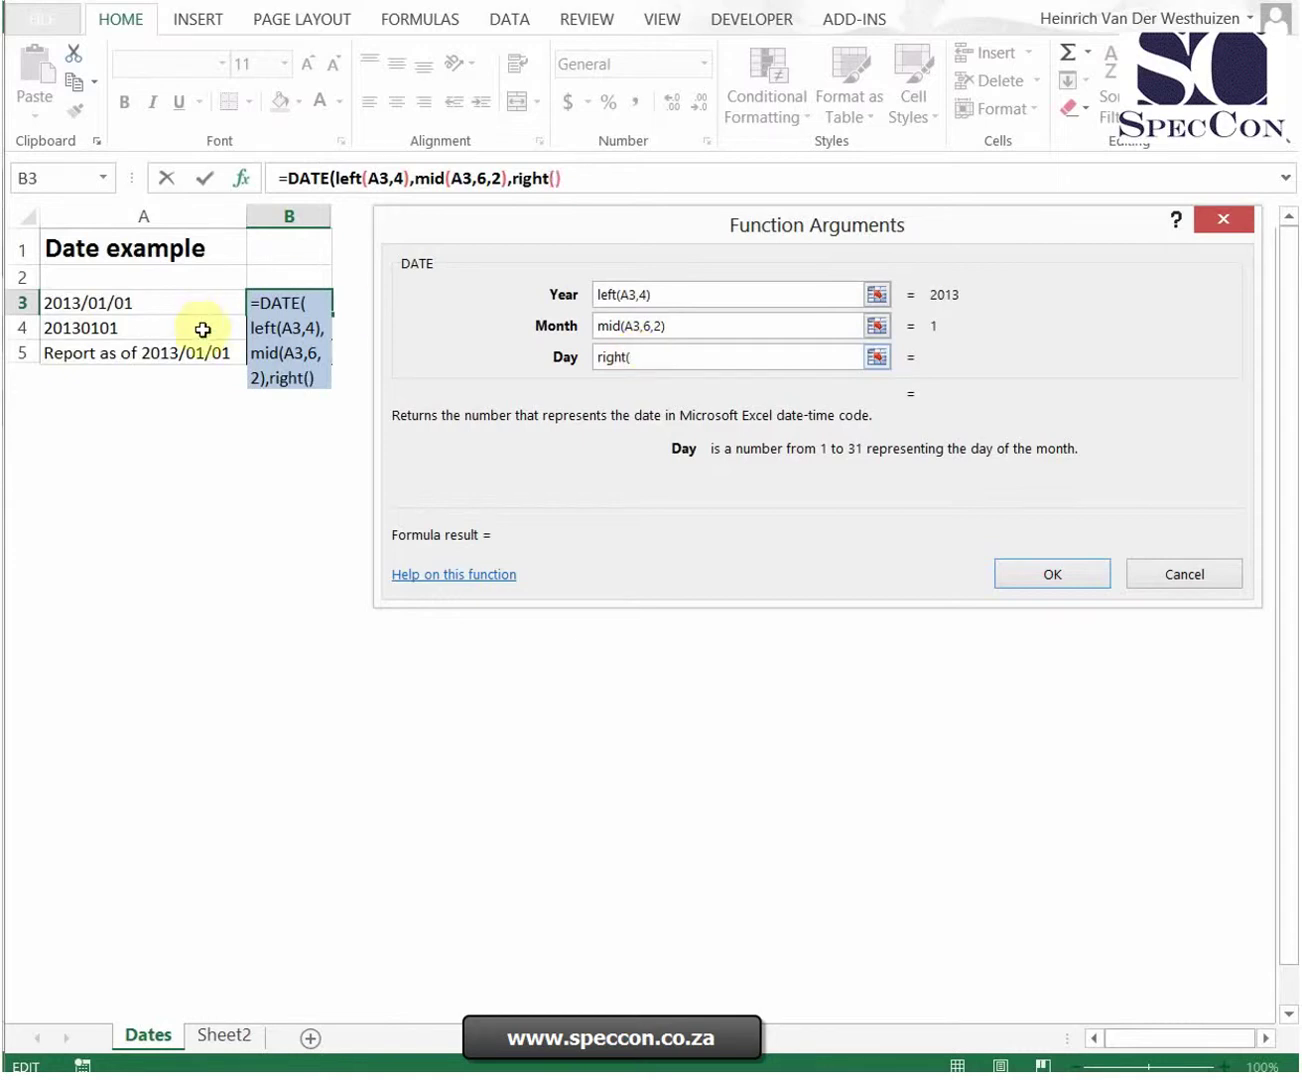
left_click(182, 303)
type(",2)")
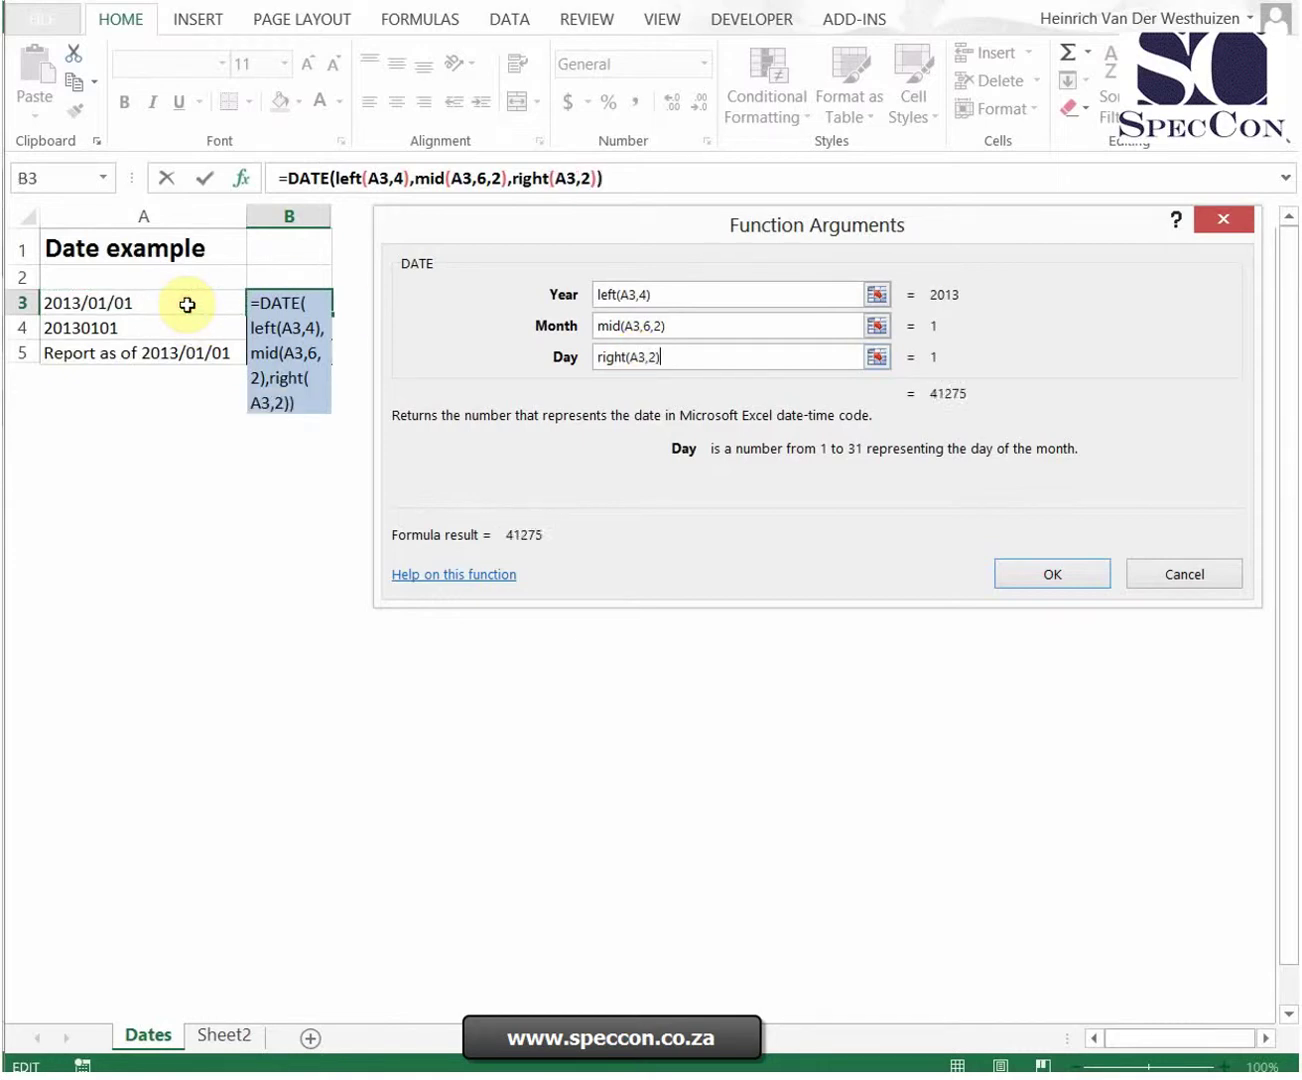
left_click(1052, 574)
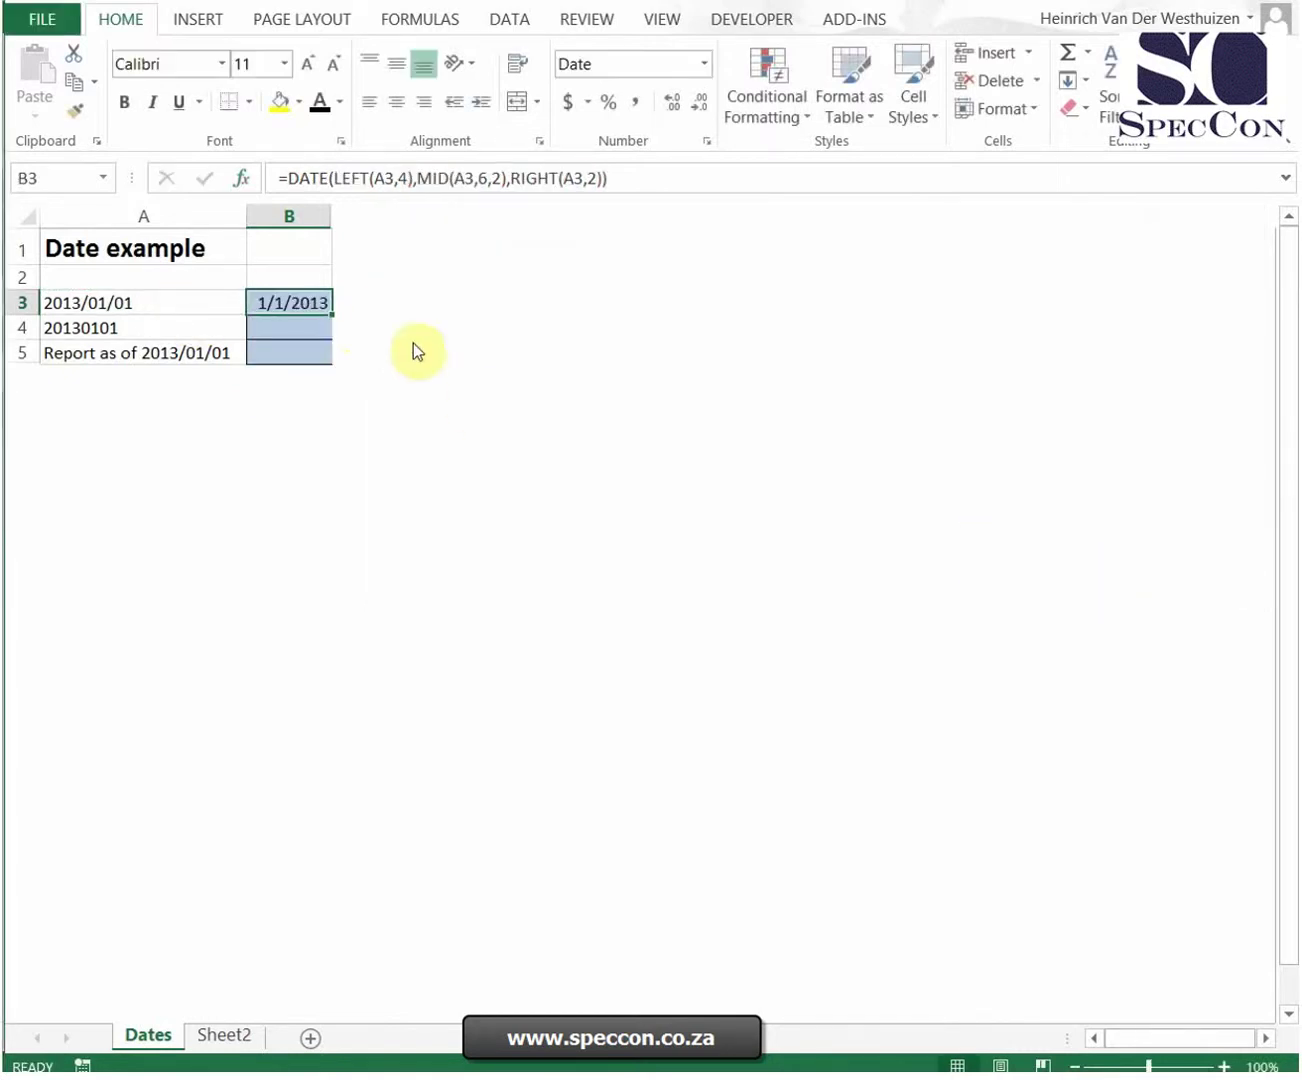
- Copy the DATE formula from B3 into B4
key("ctrl+c")
left_click(283, 326)
key("ctrl+v")
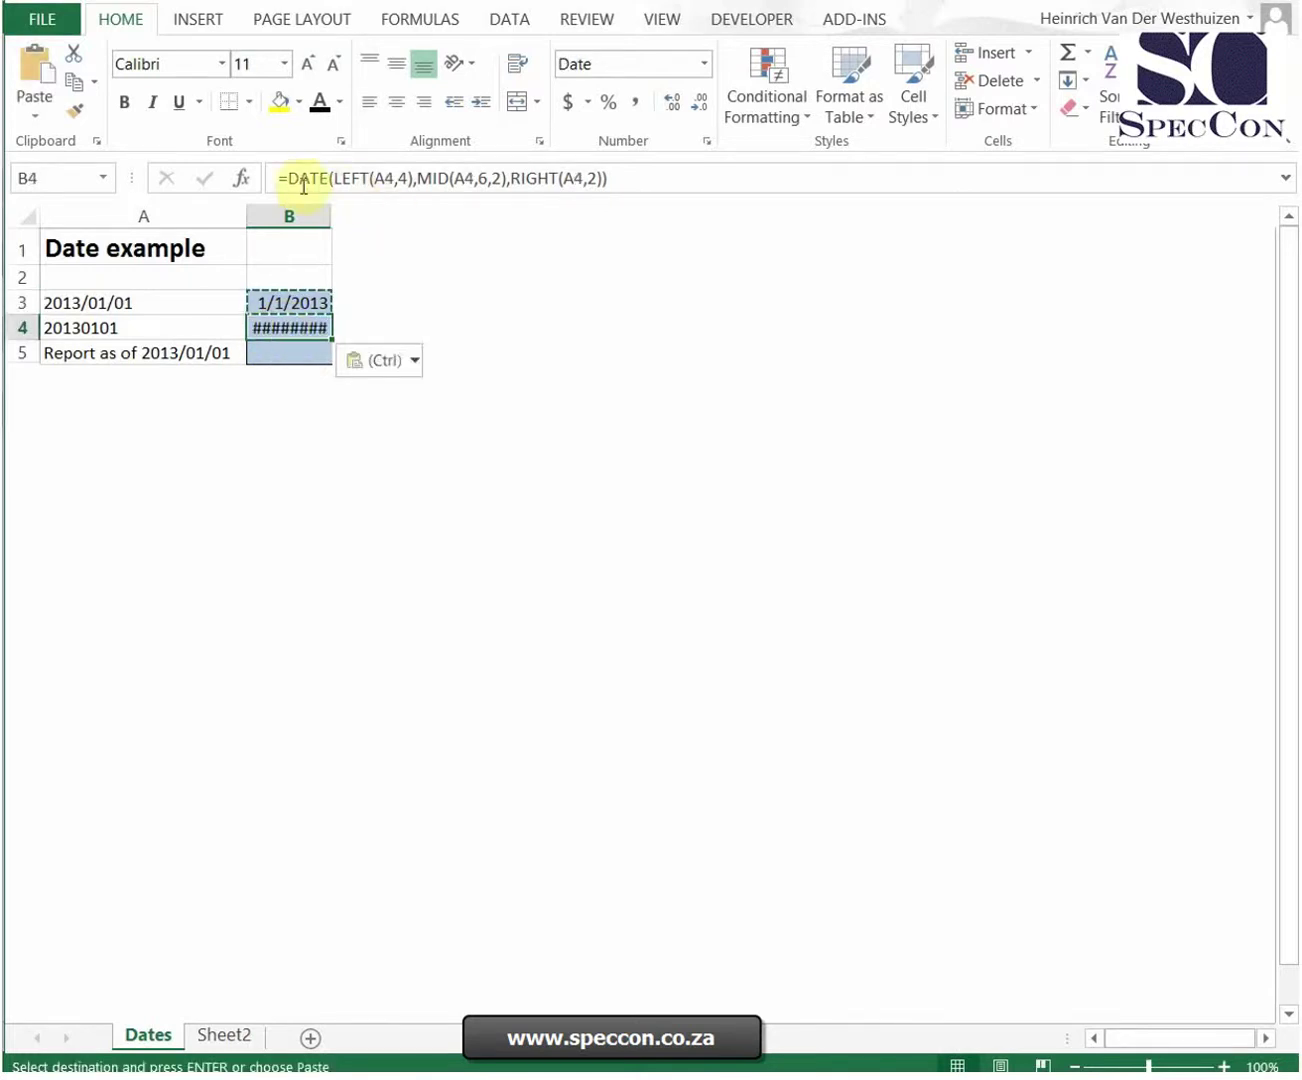
- Change the Month argument of the DATE formula in B4 to MID(A4,5,2)
left_click(246, 180)
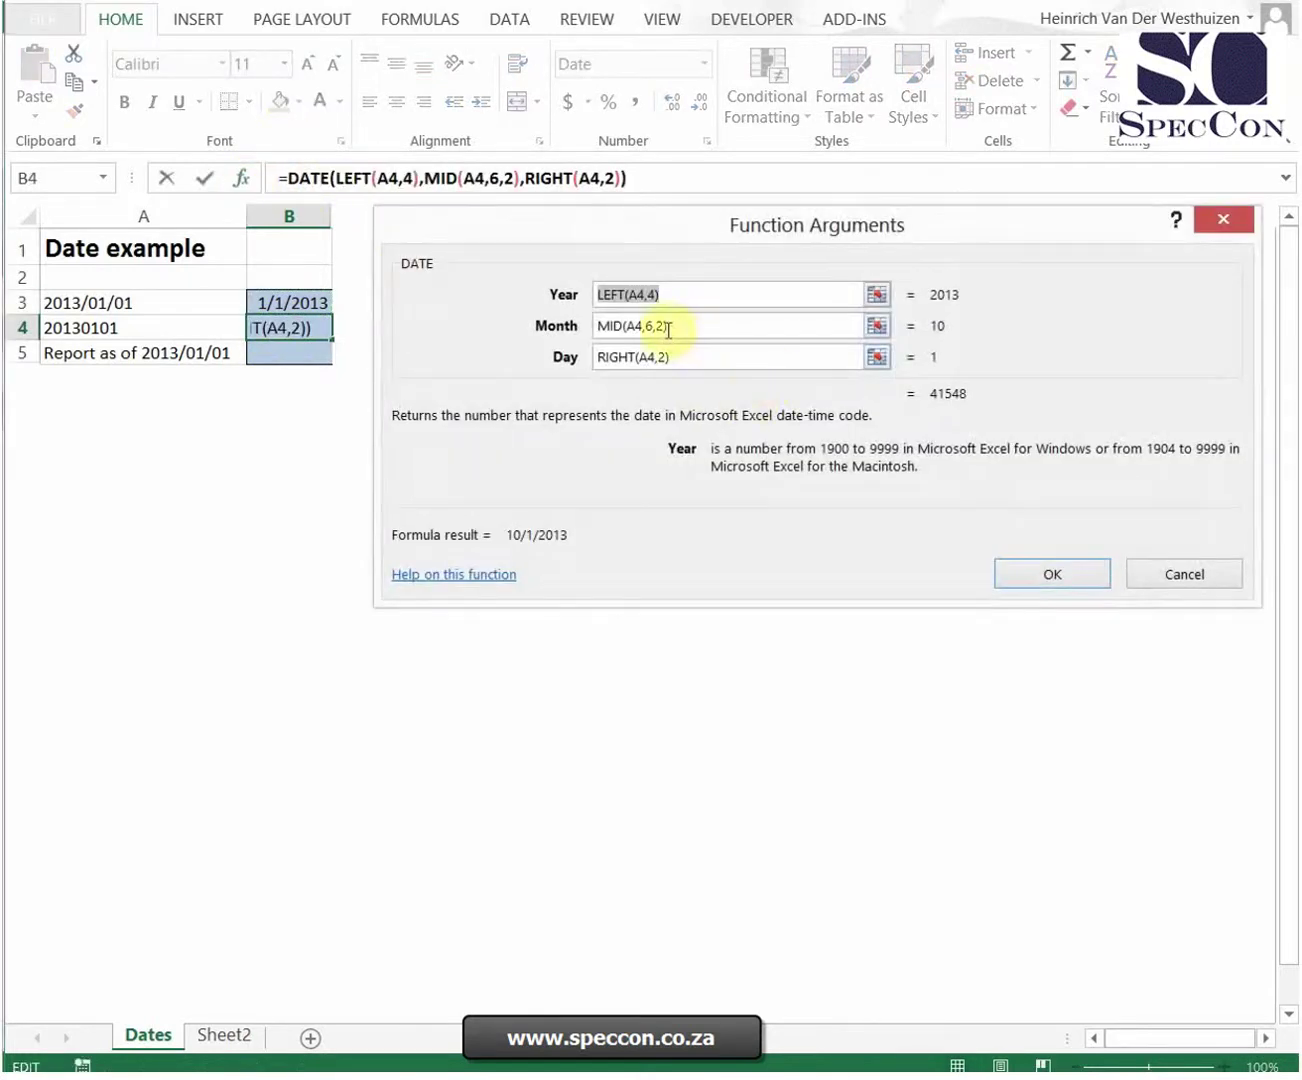
left_click(655, 326)
key("BackSpace")
type("5")
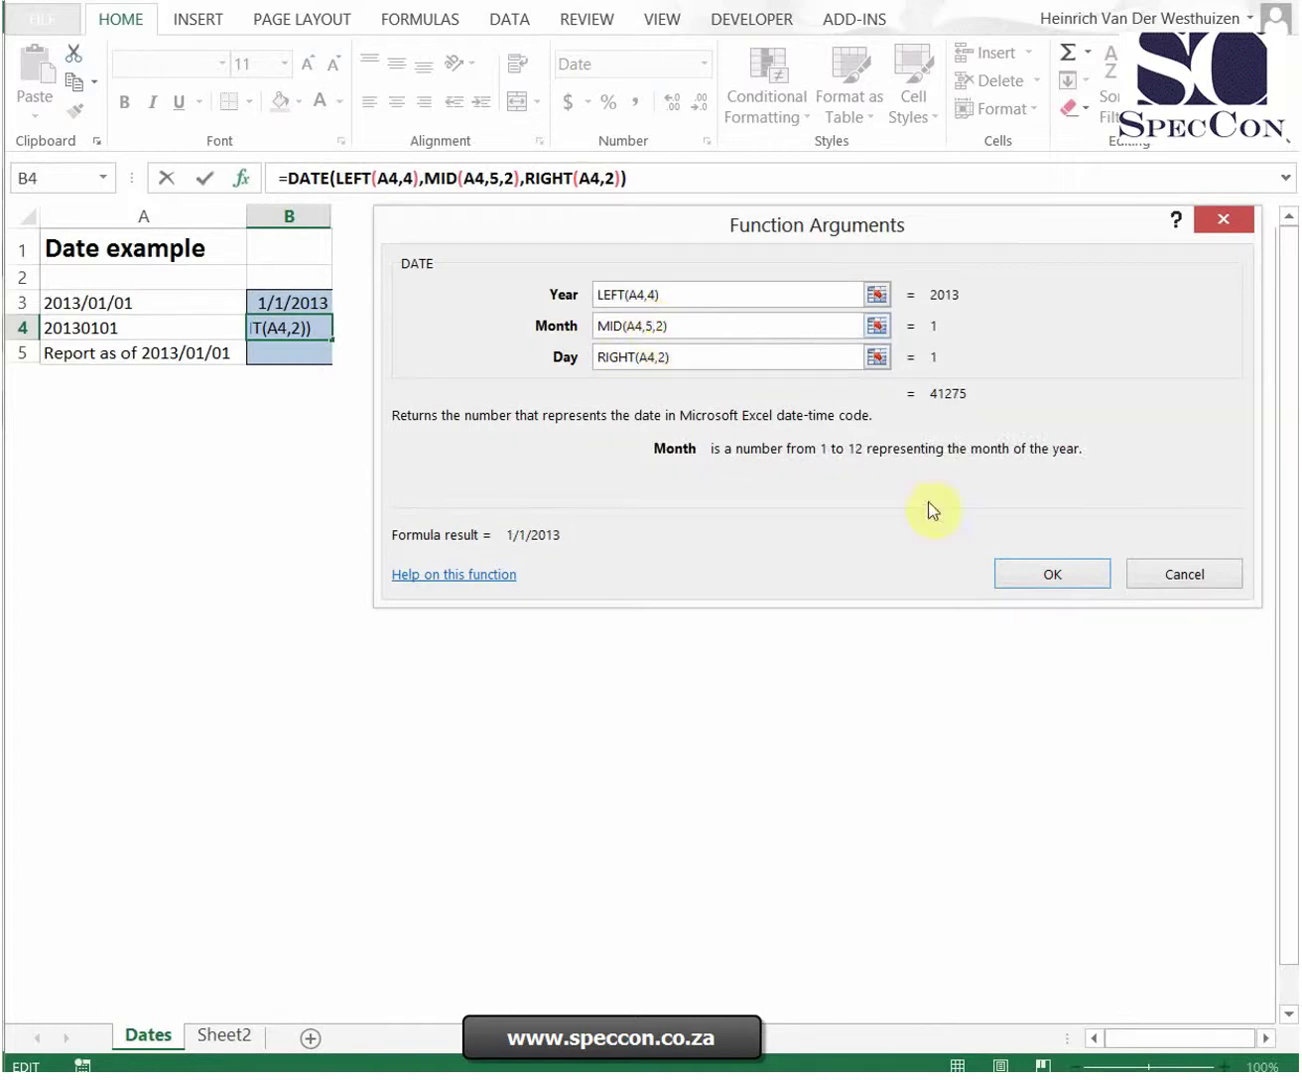
left_click(1042, 575)
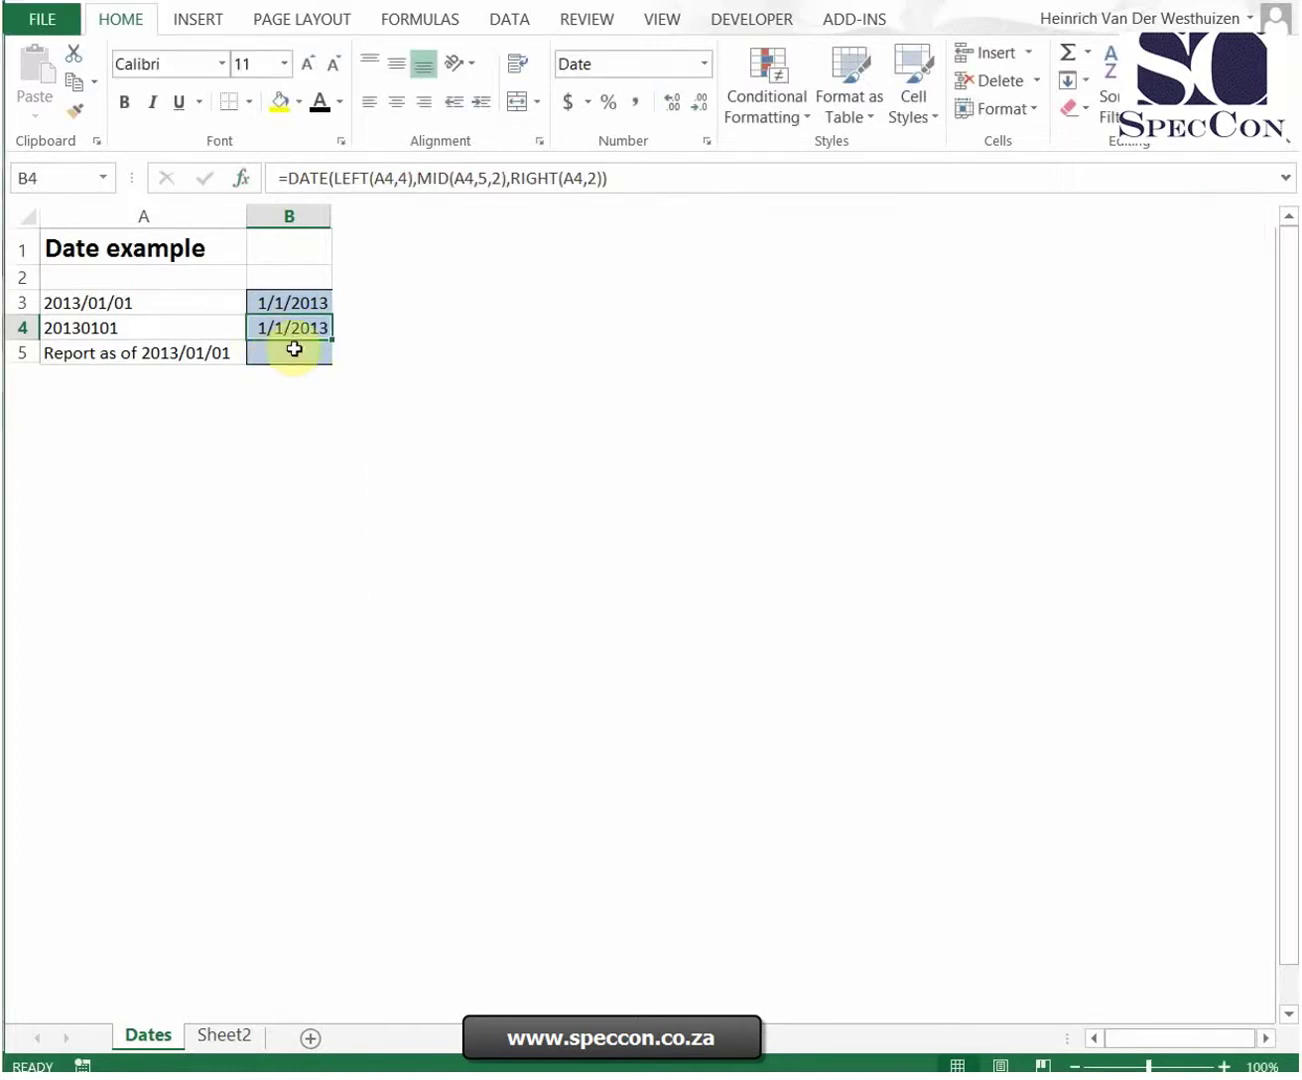
- Copy the DATE formula from B4 into B5
left_click(297, 357)
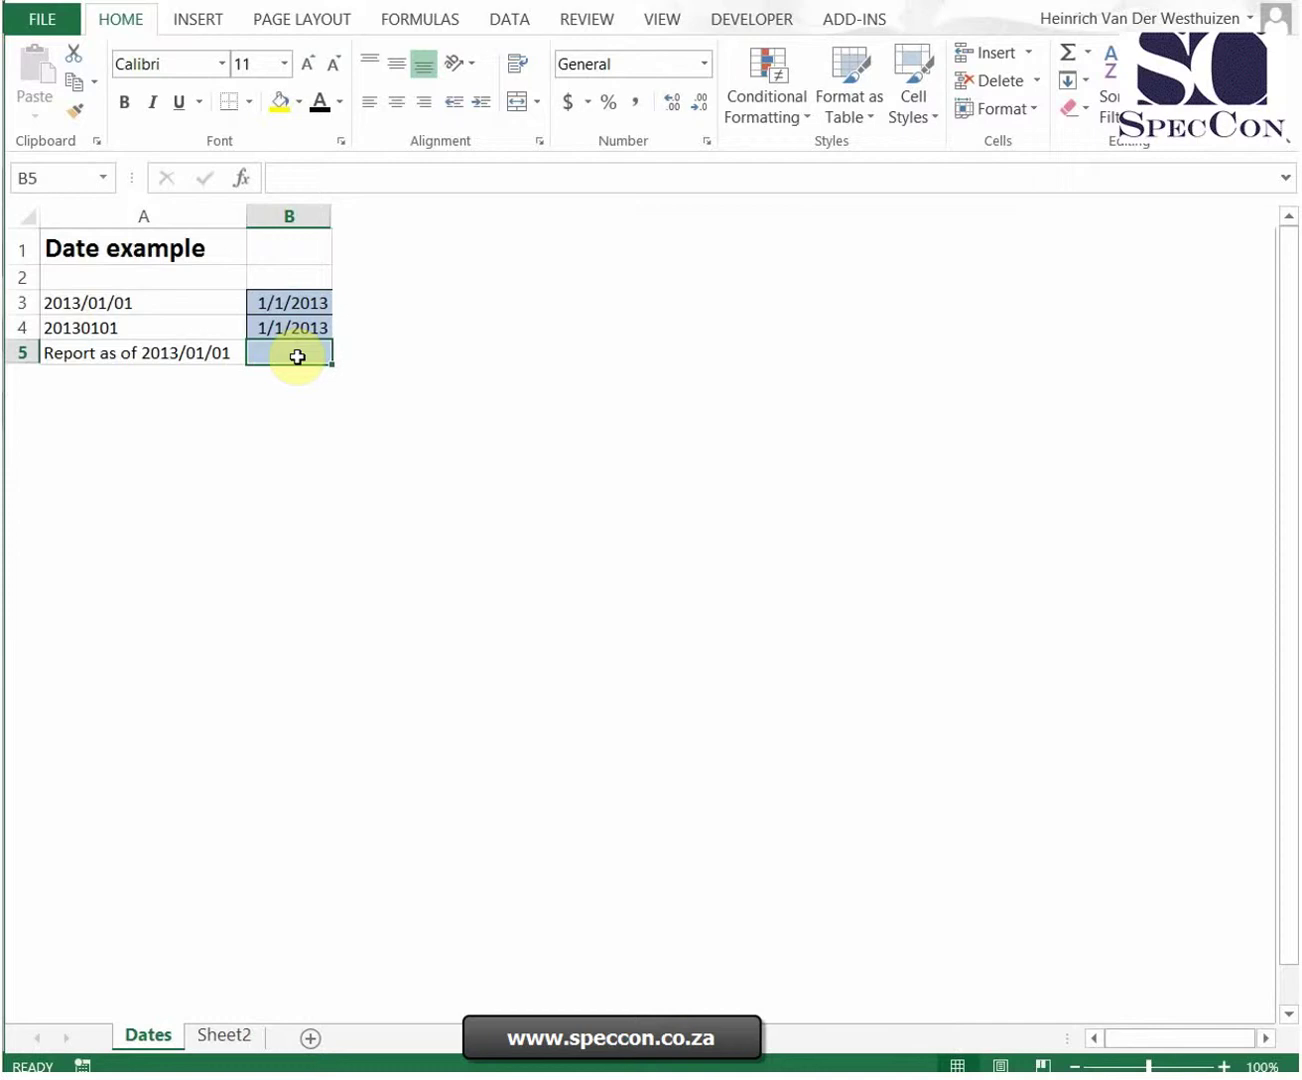
key("shift+Return")
key("Return")
key("shift+Return")
key("ctrl+c")
left_click(297, 357)
key("ctrl+v")
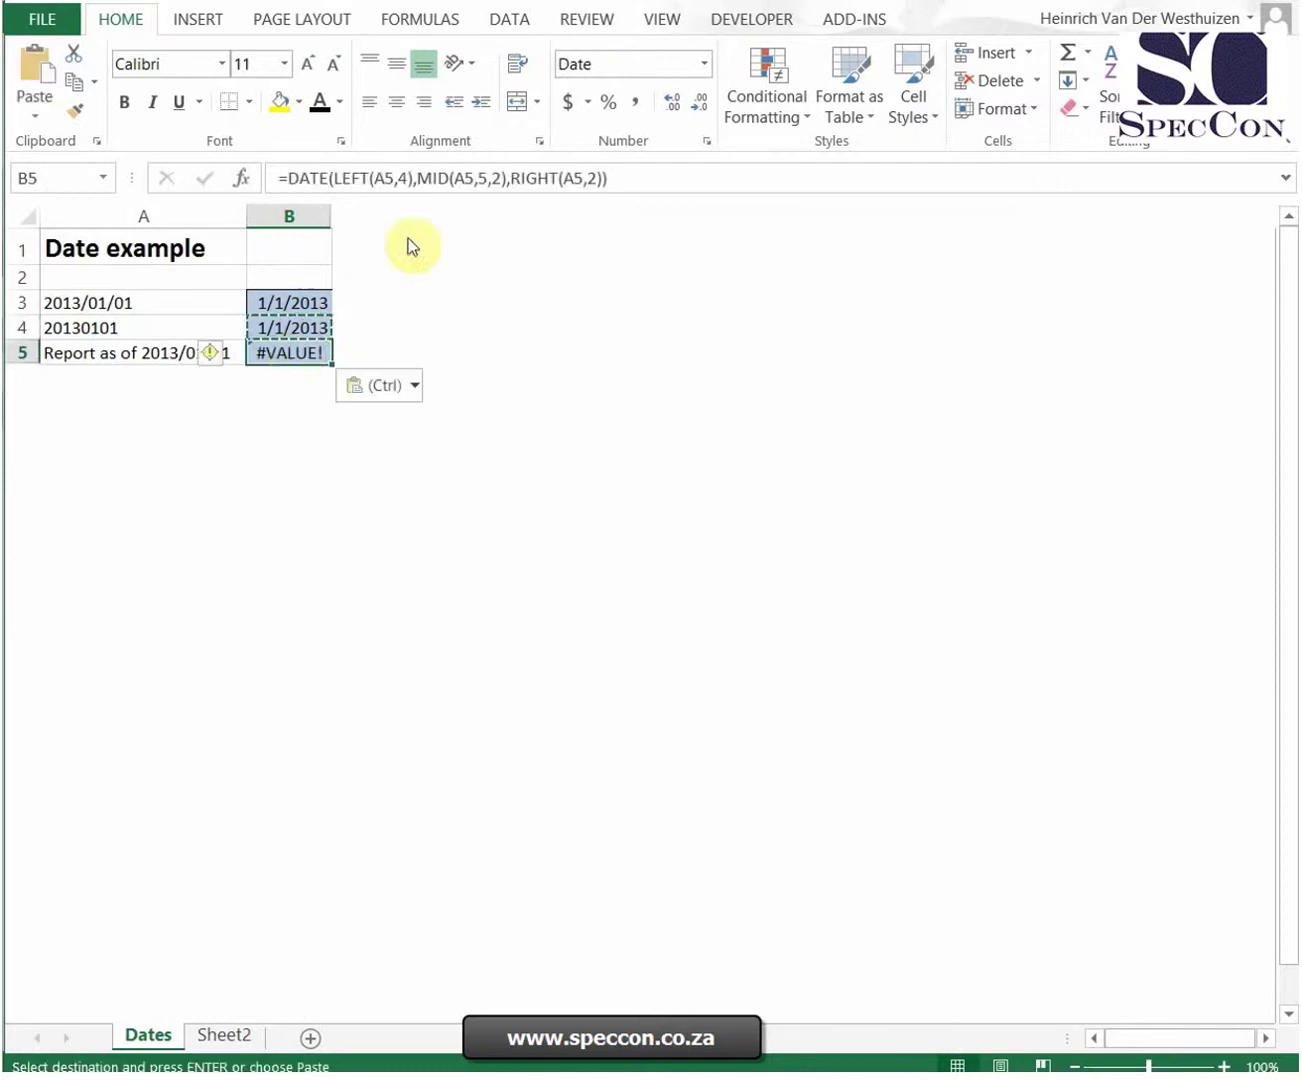
left_click(245, 178)
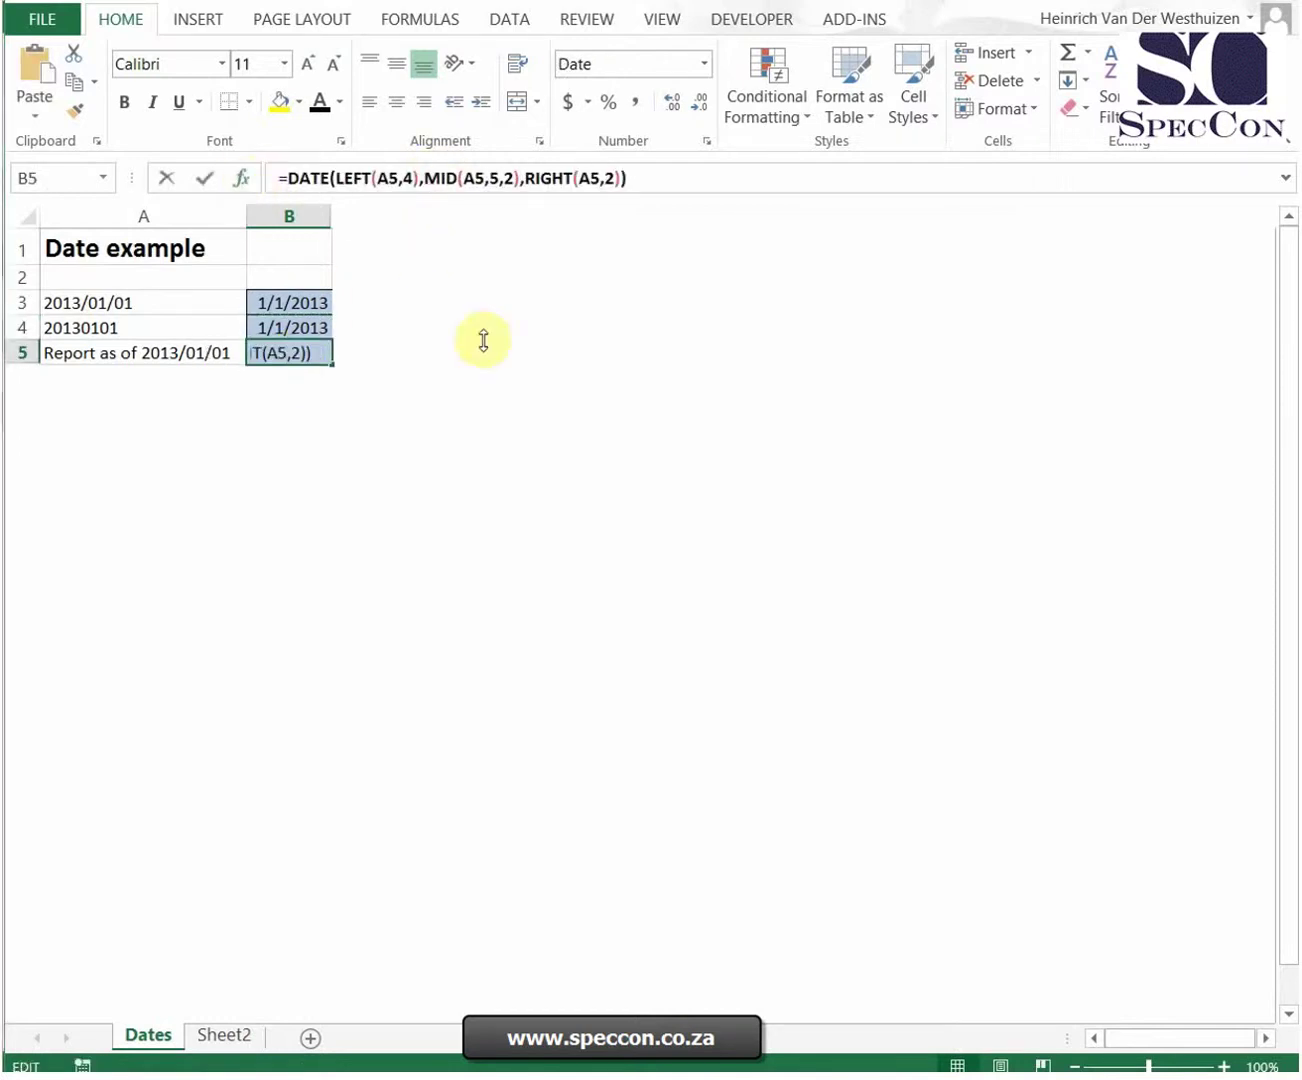
left_click_drag(641, 248, 561, 347)
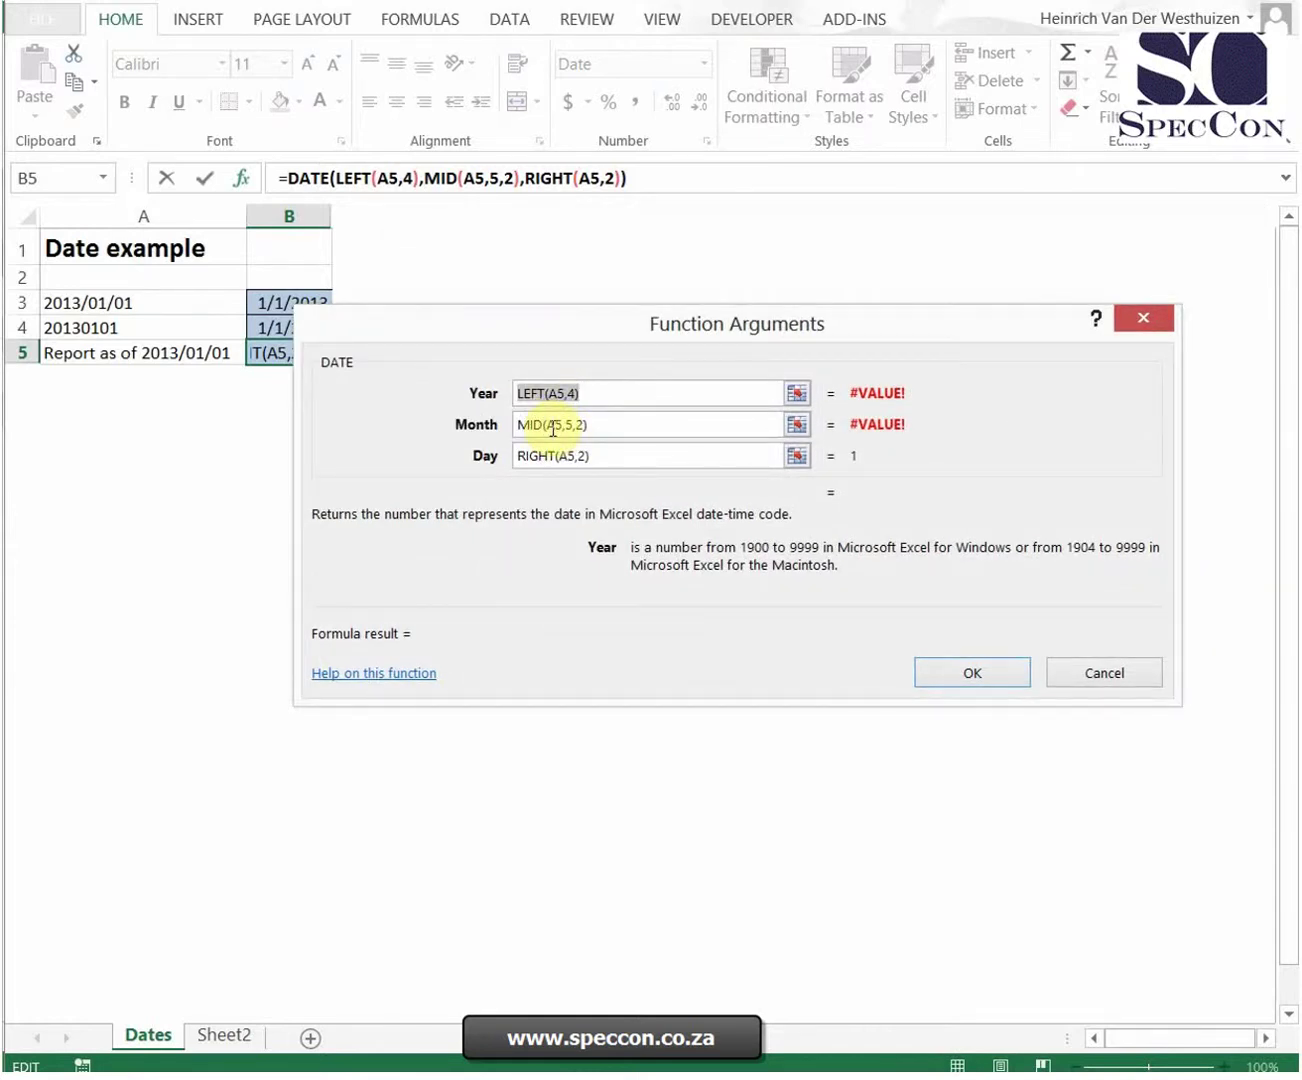
left_click_drag(676, 323, 725, 317)
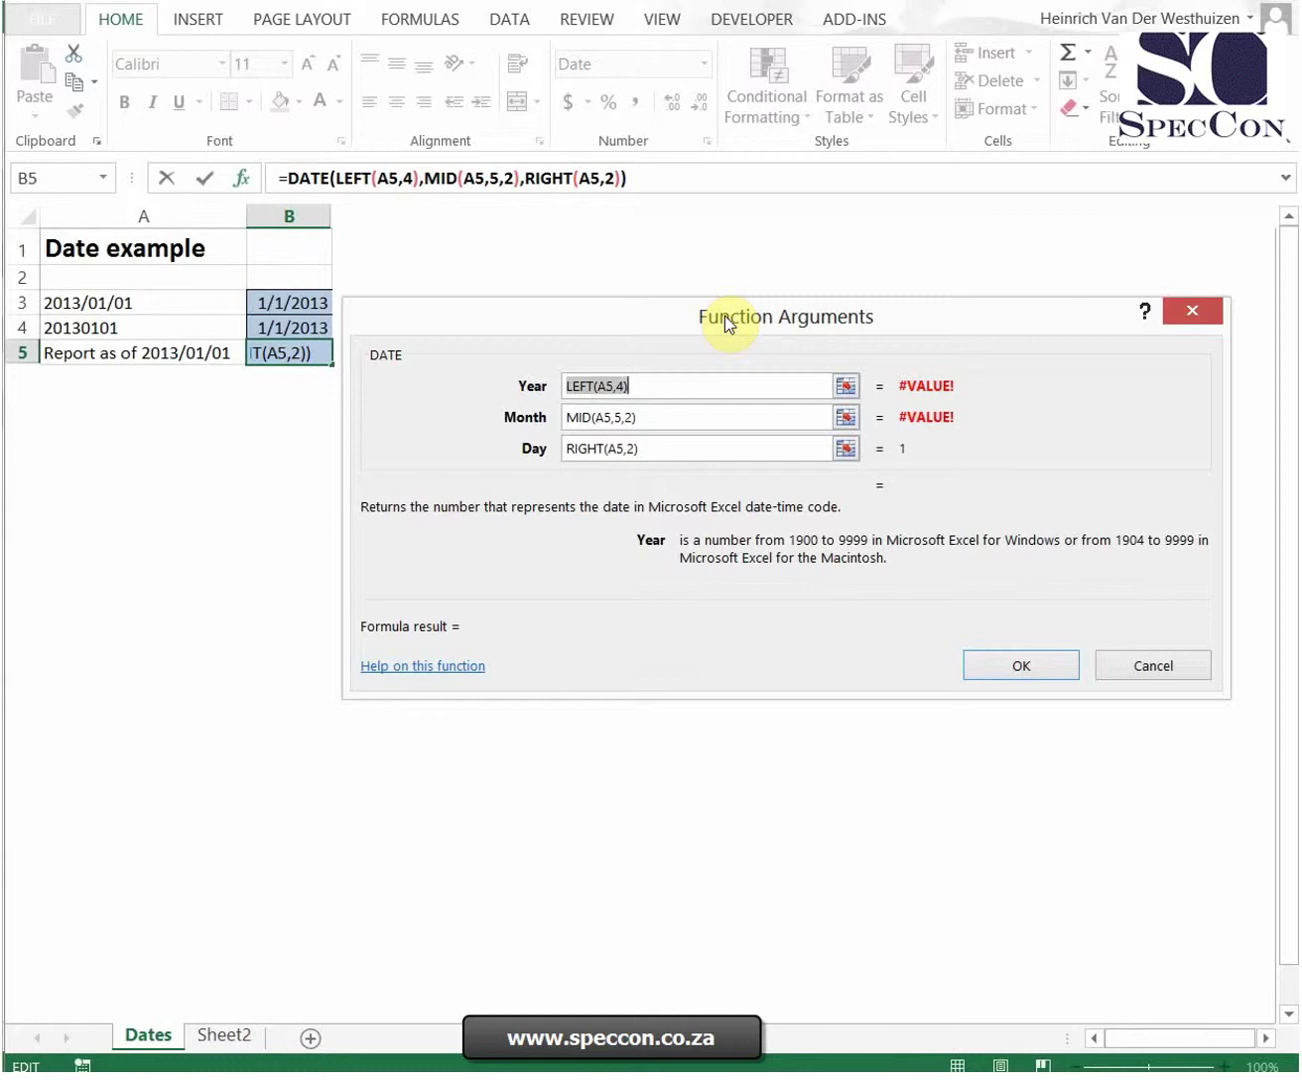
left_click(616, 420)
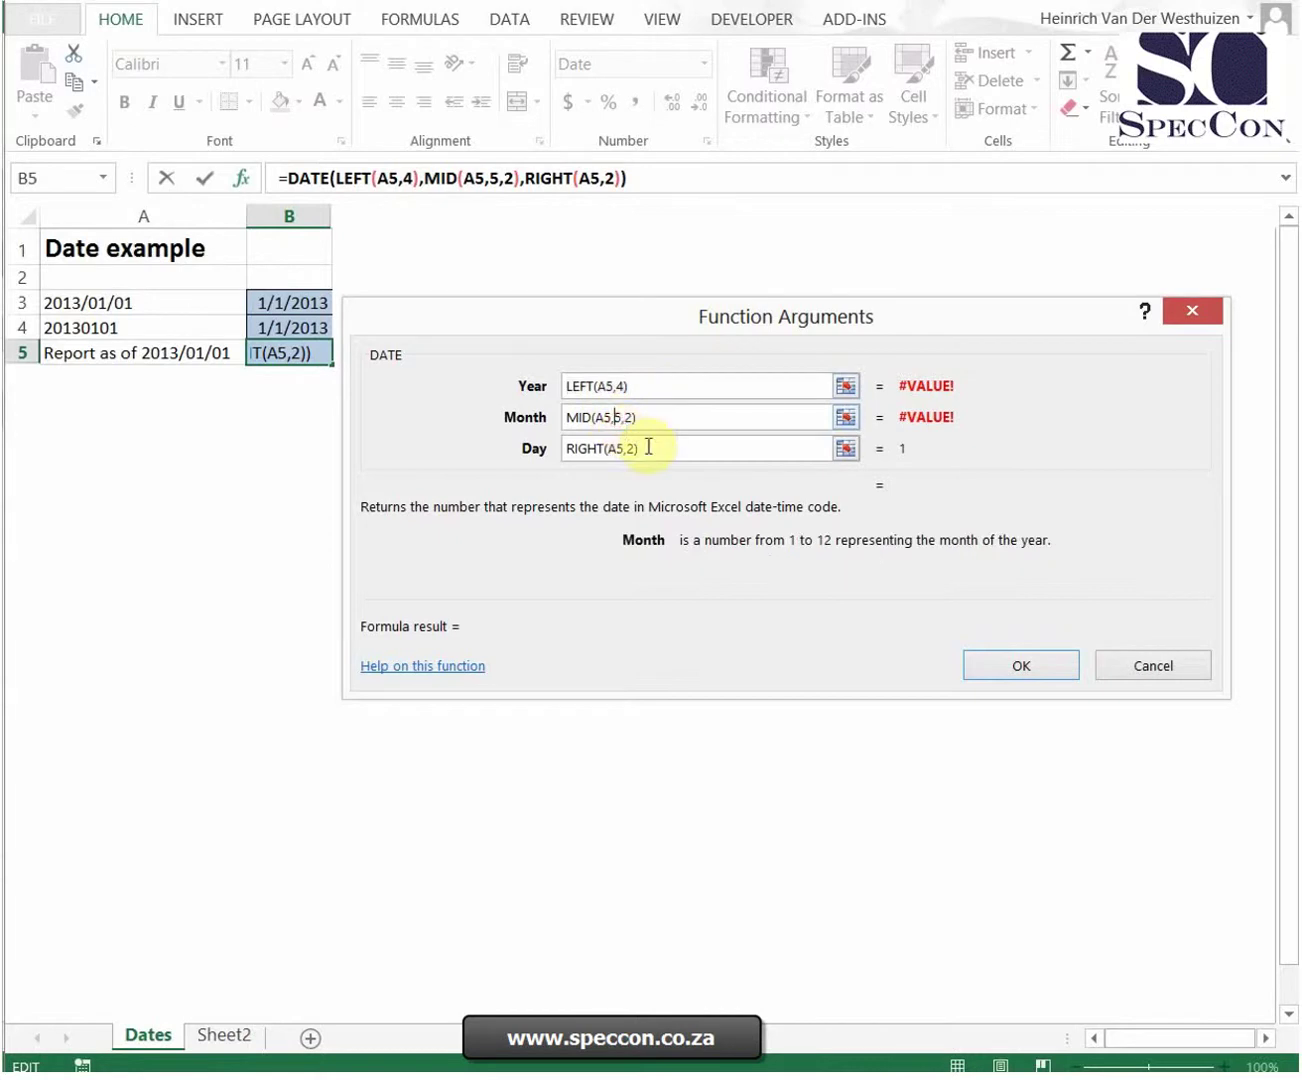
key("Delete")
type("se")
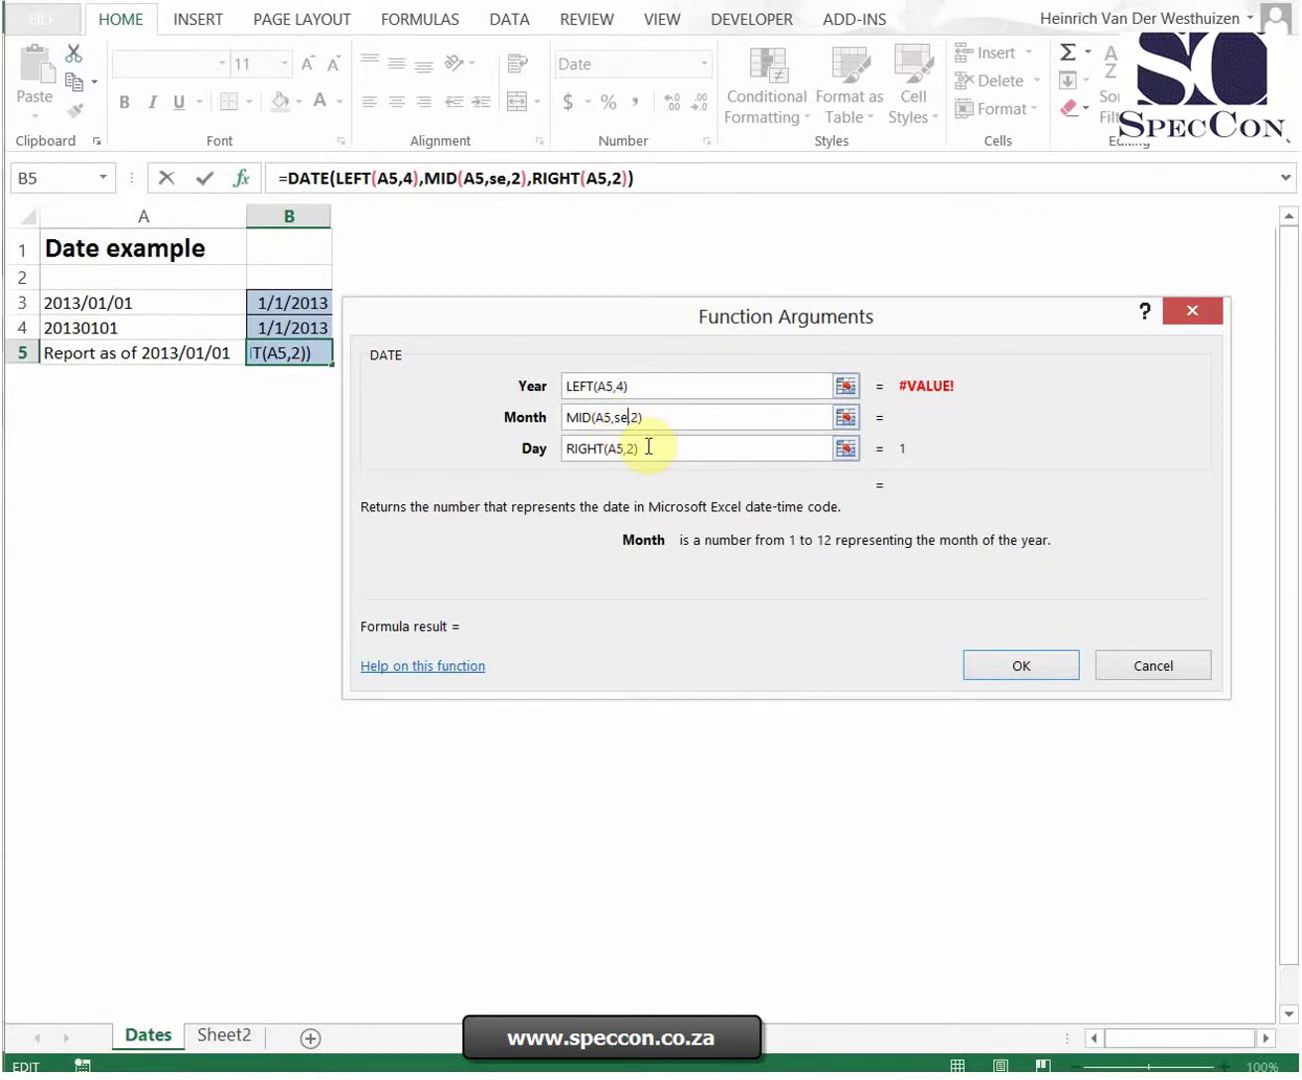
key("BackSpace")
key("BackSpace")
type("5")
left_click(1036, 670)
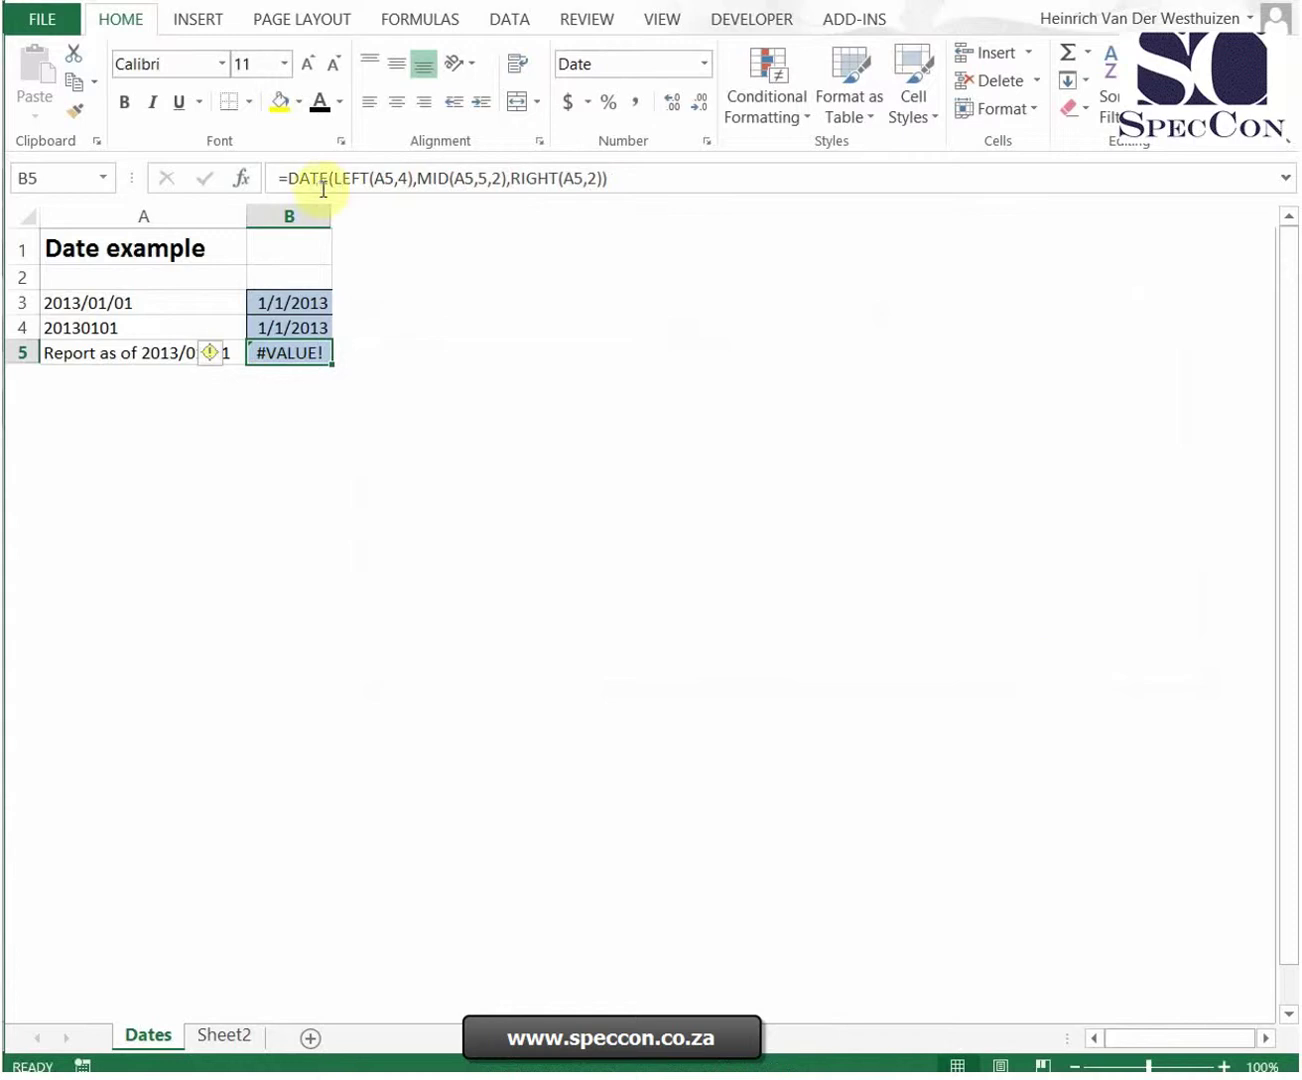
- Replace the Start_num of the month's MID function in B5 with SEARCH("/",A5)
left_click(451, 178)
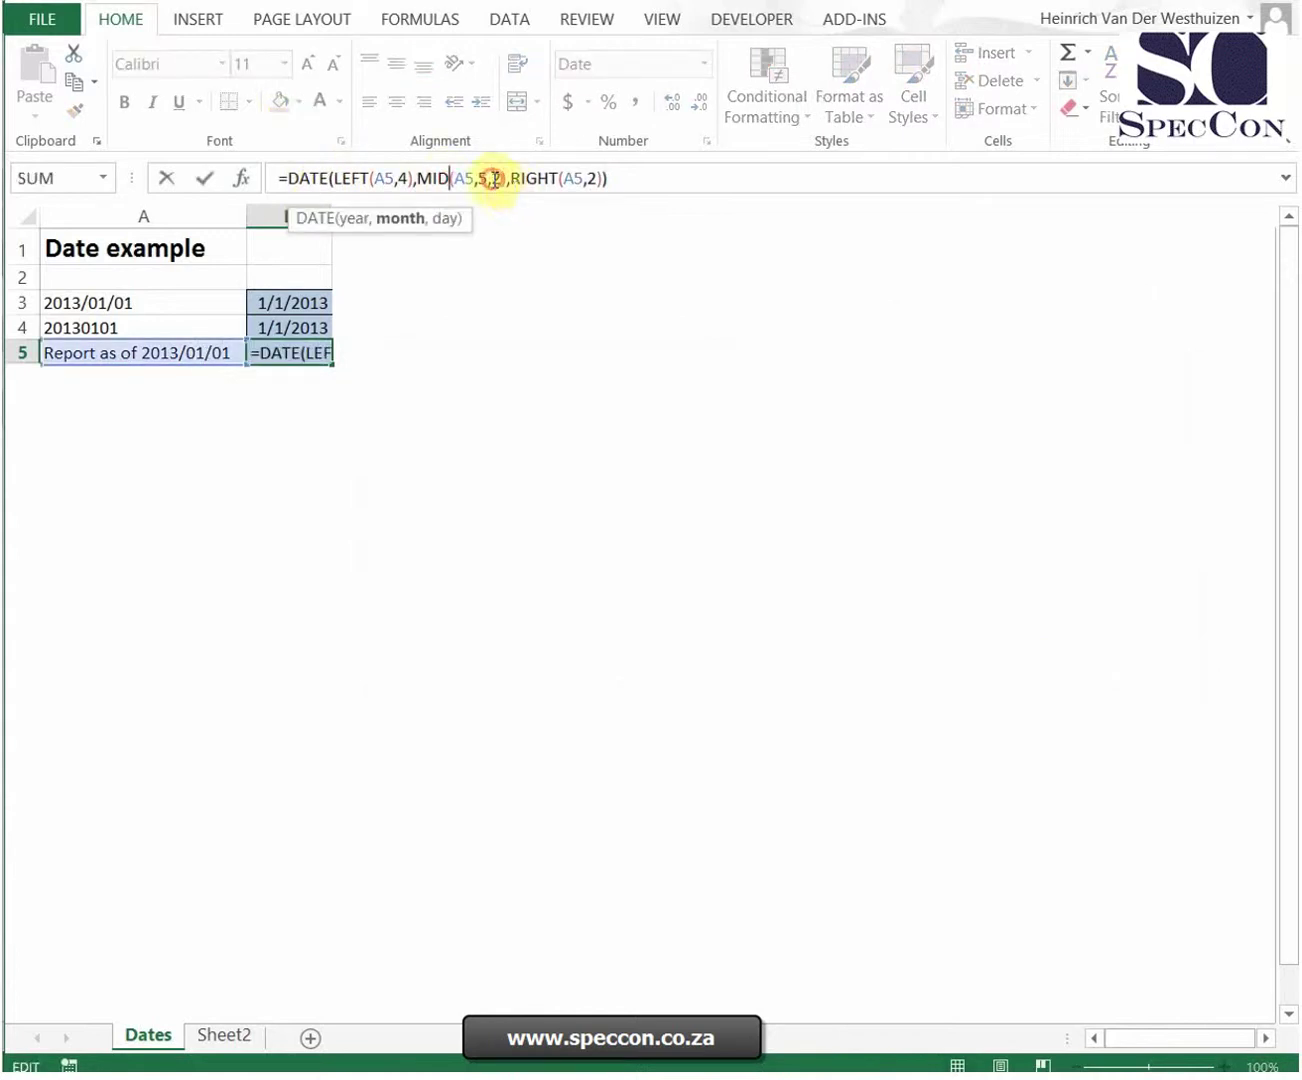
left_click(492, 178)
left_click(242, 178)
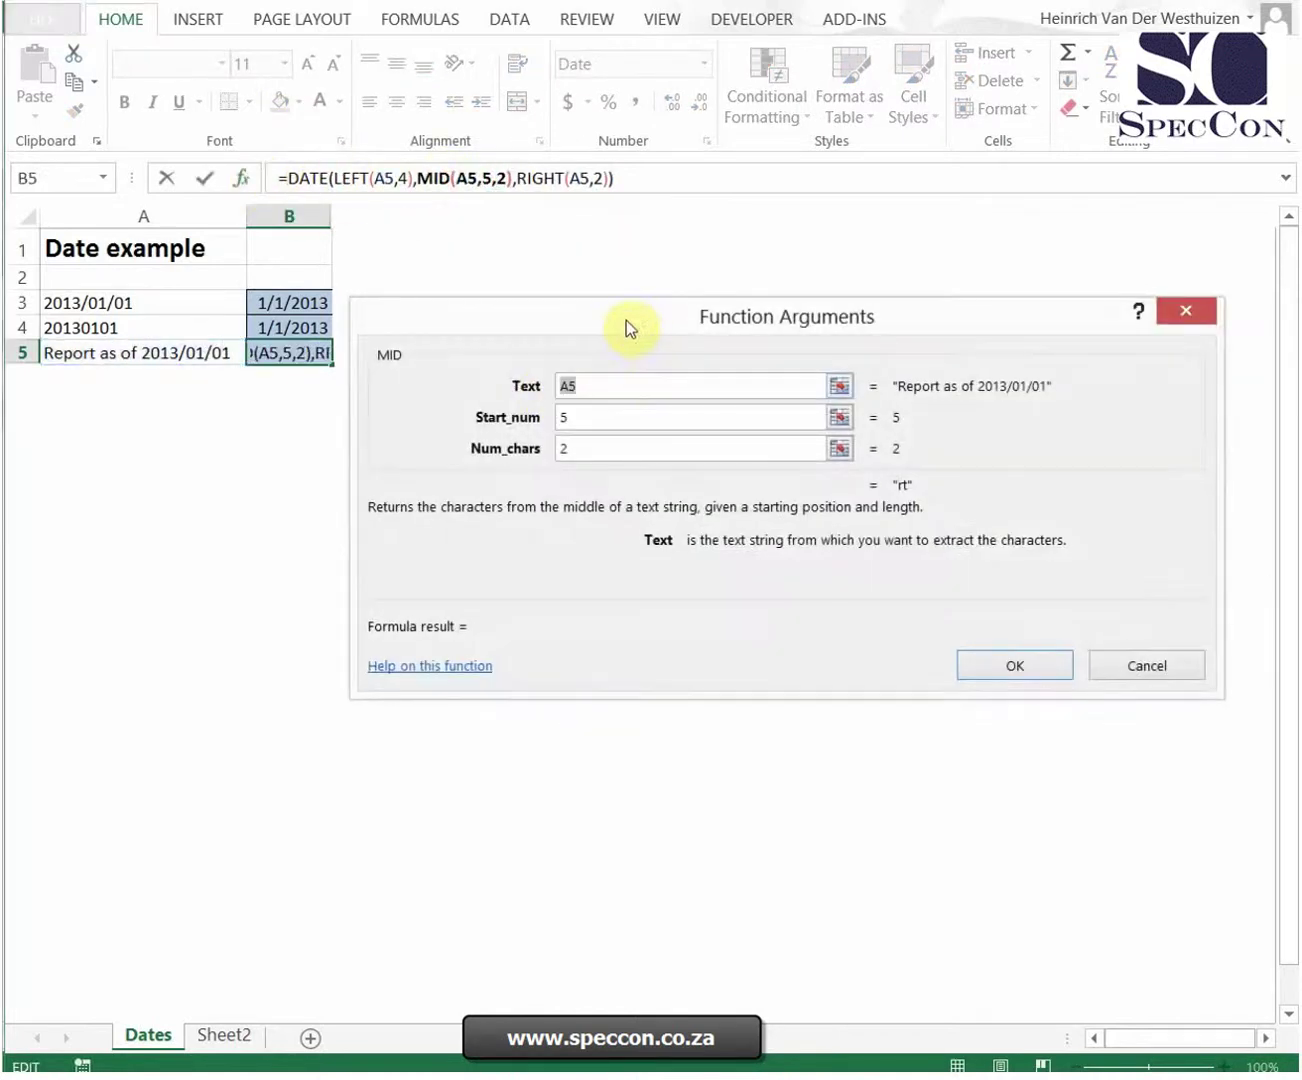
left_click(546, 372)
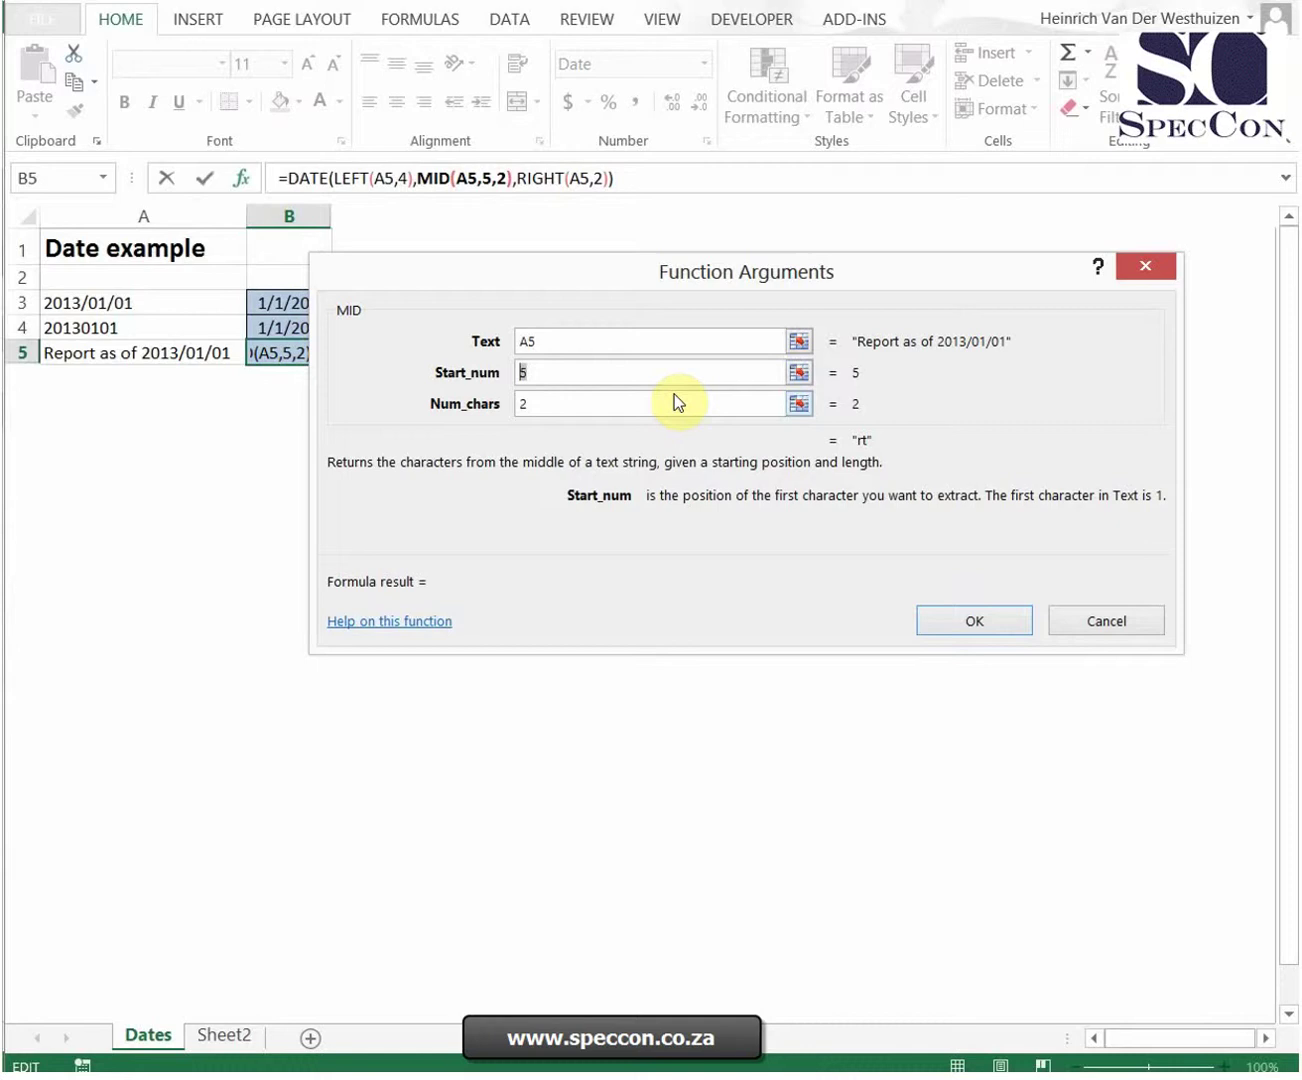
key("Delete")
type("searhc(")
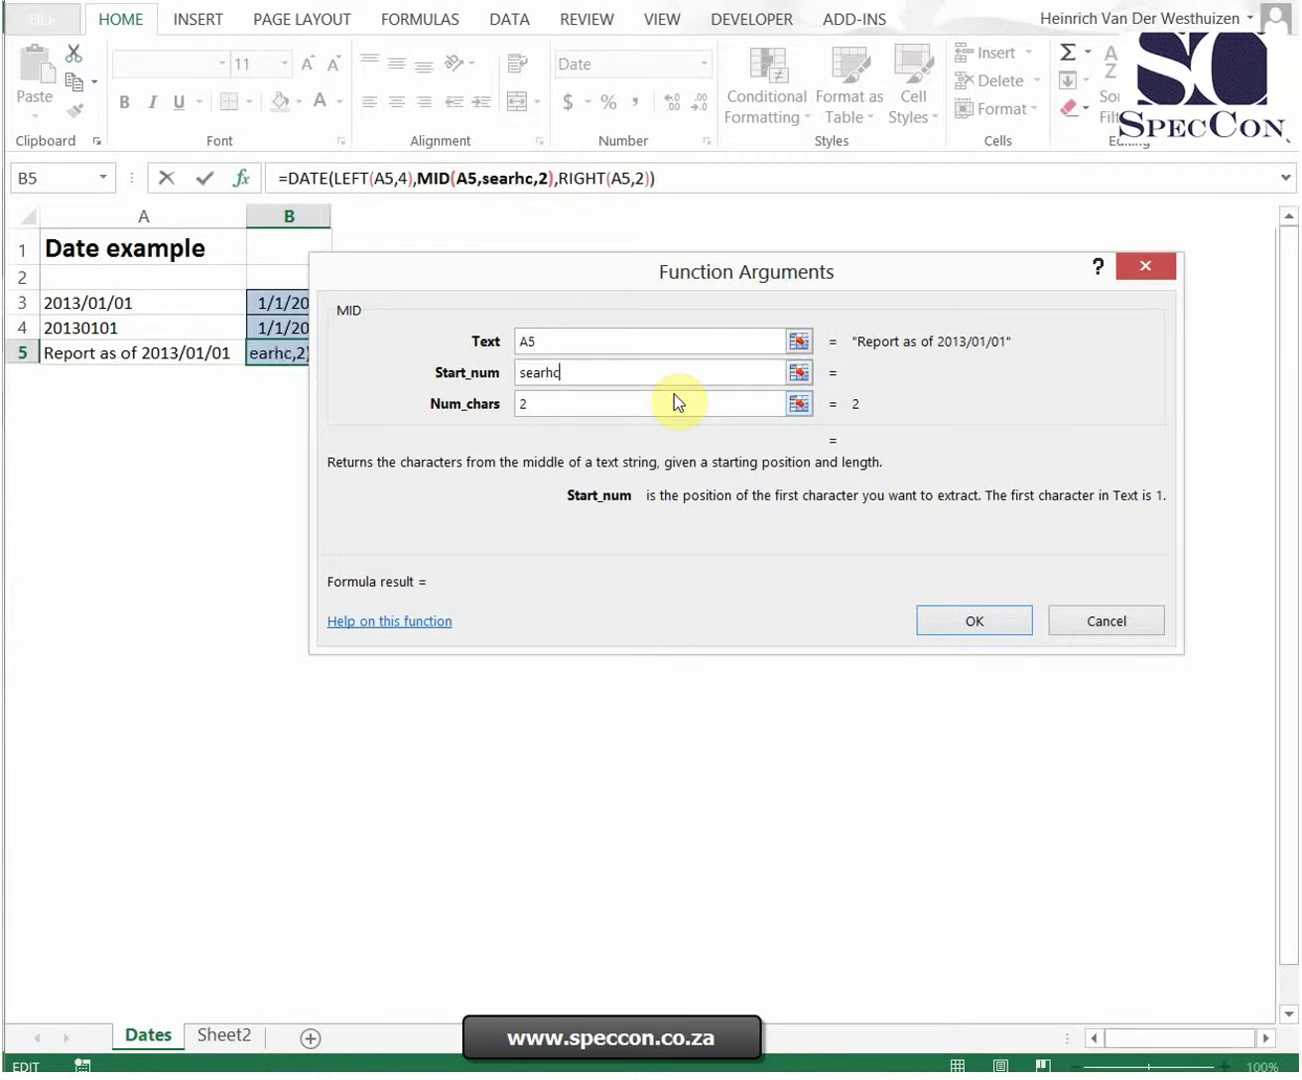
key("BackSpace")
key("BackSpace")
key("BackSpace")
type("ch")
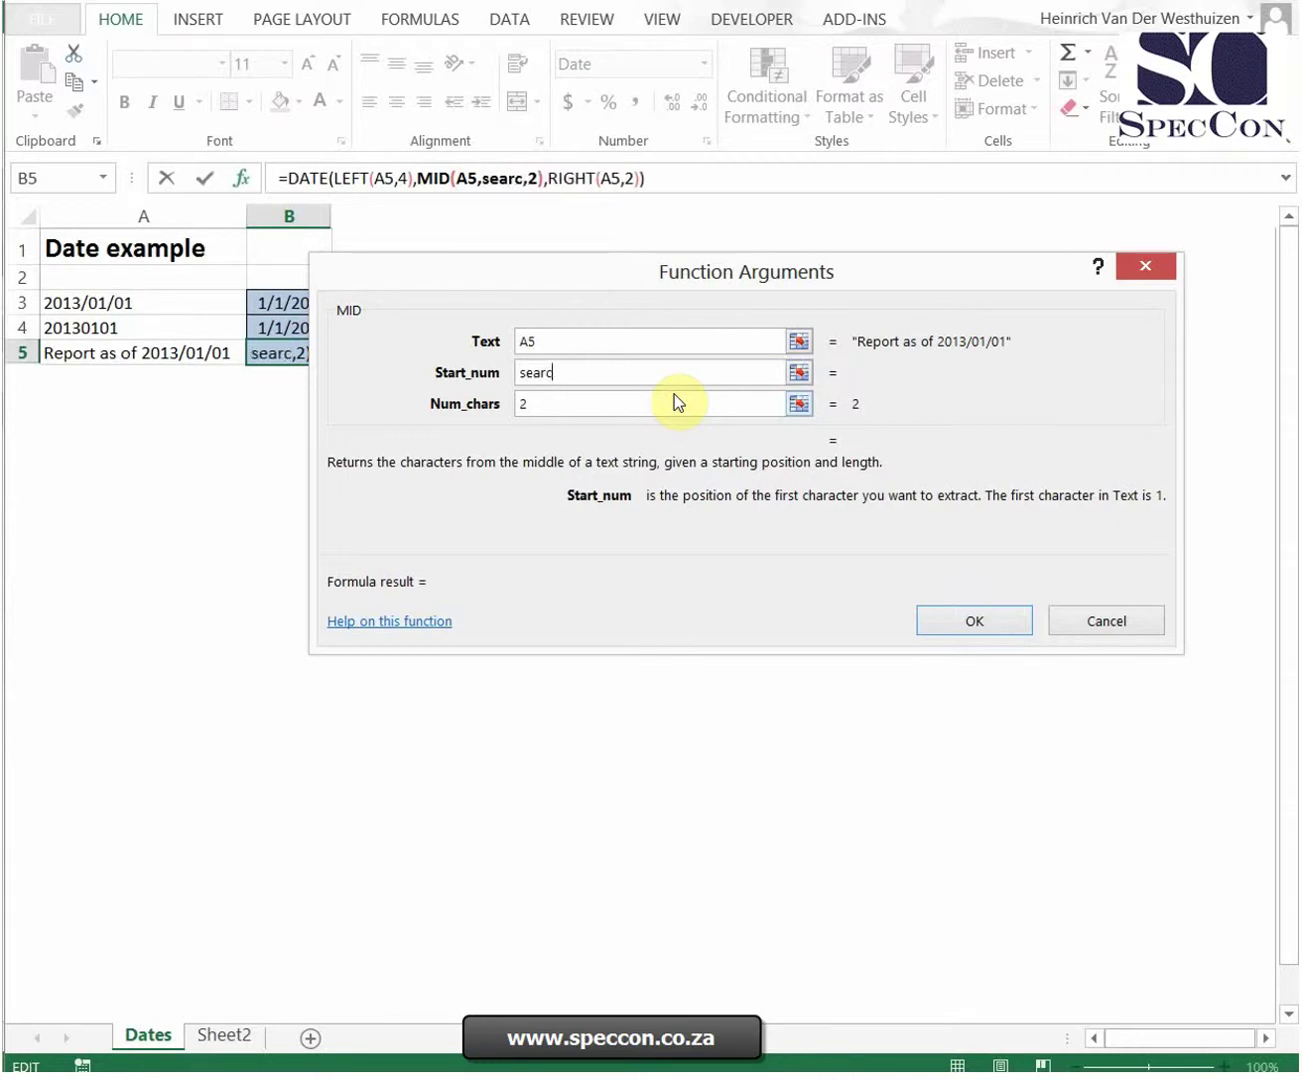
type("(")
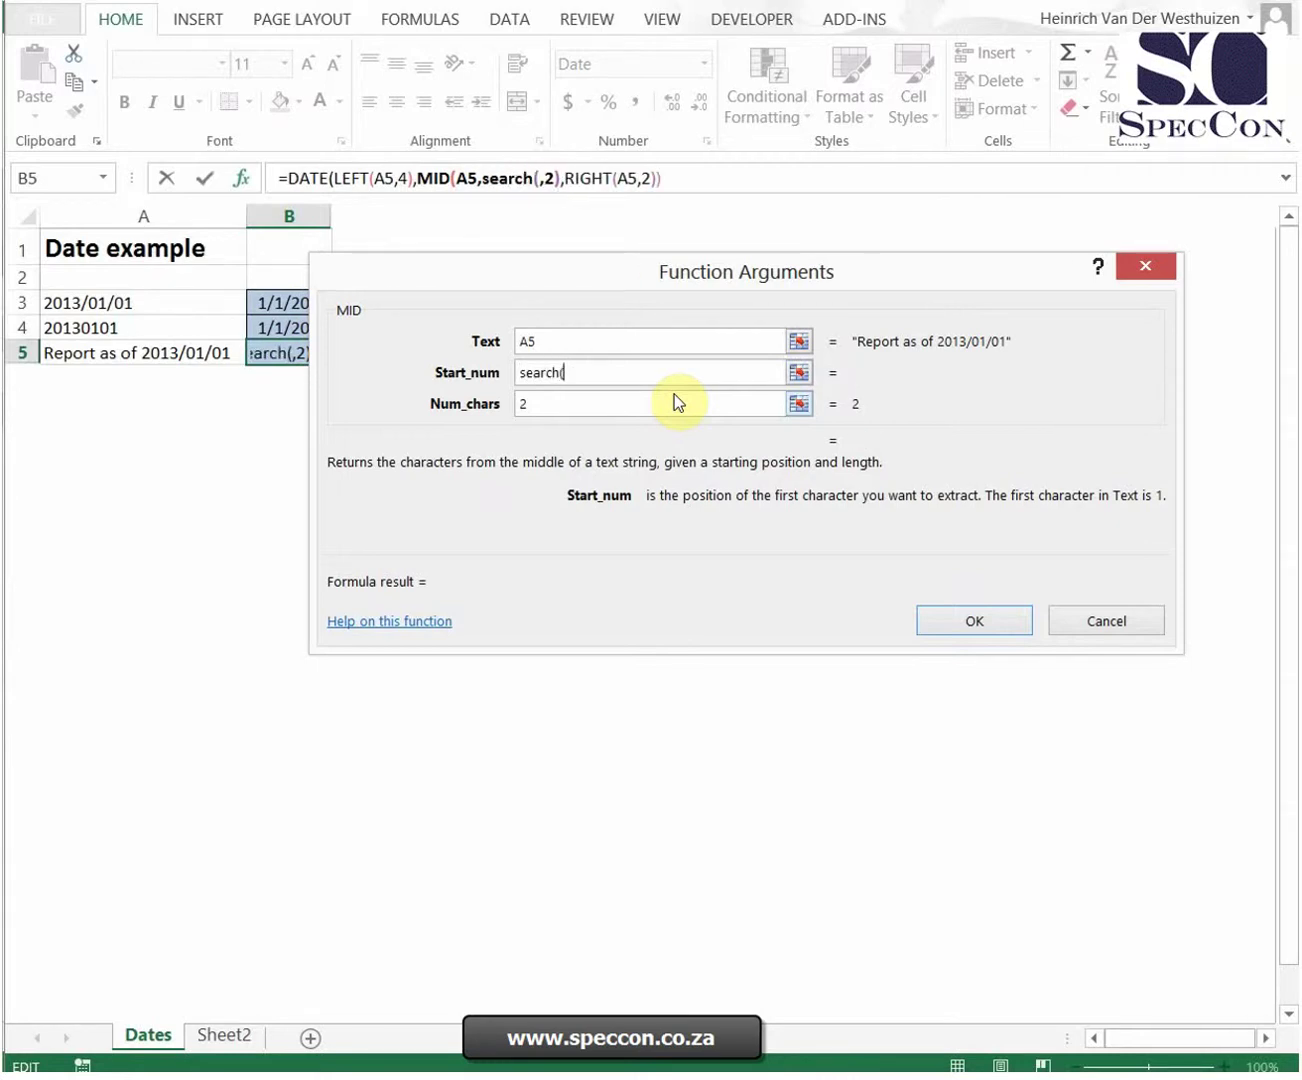
type("\"/\"")
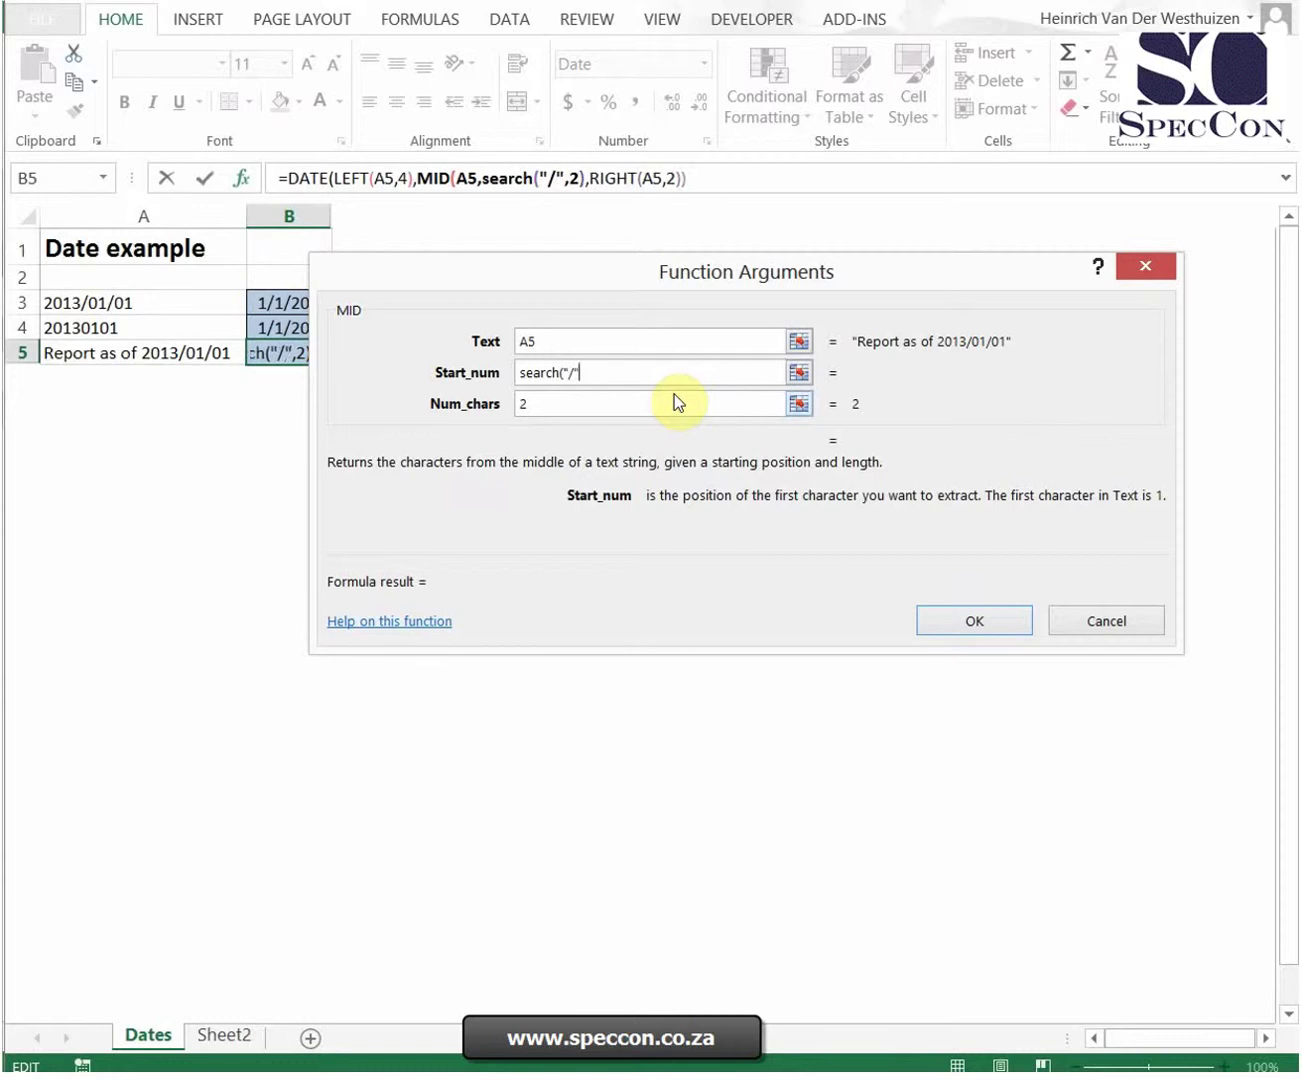
type(",")
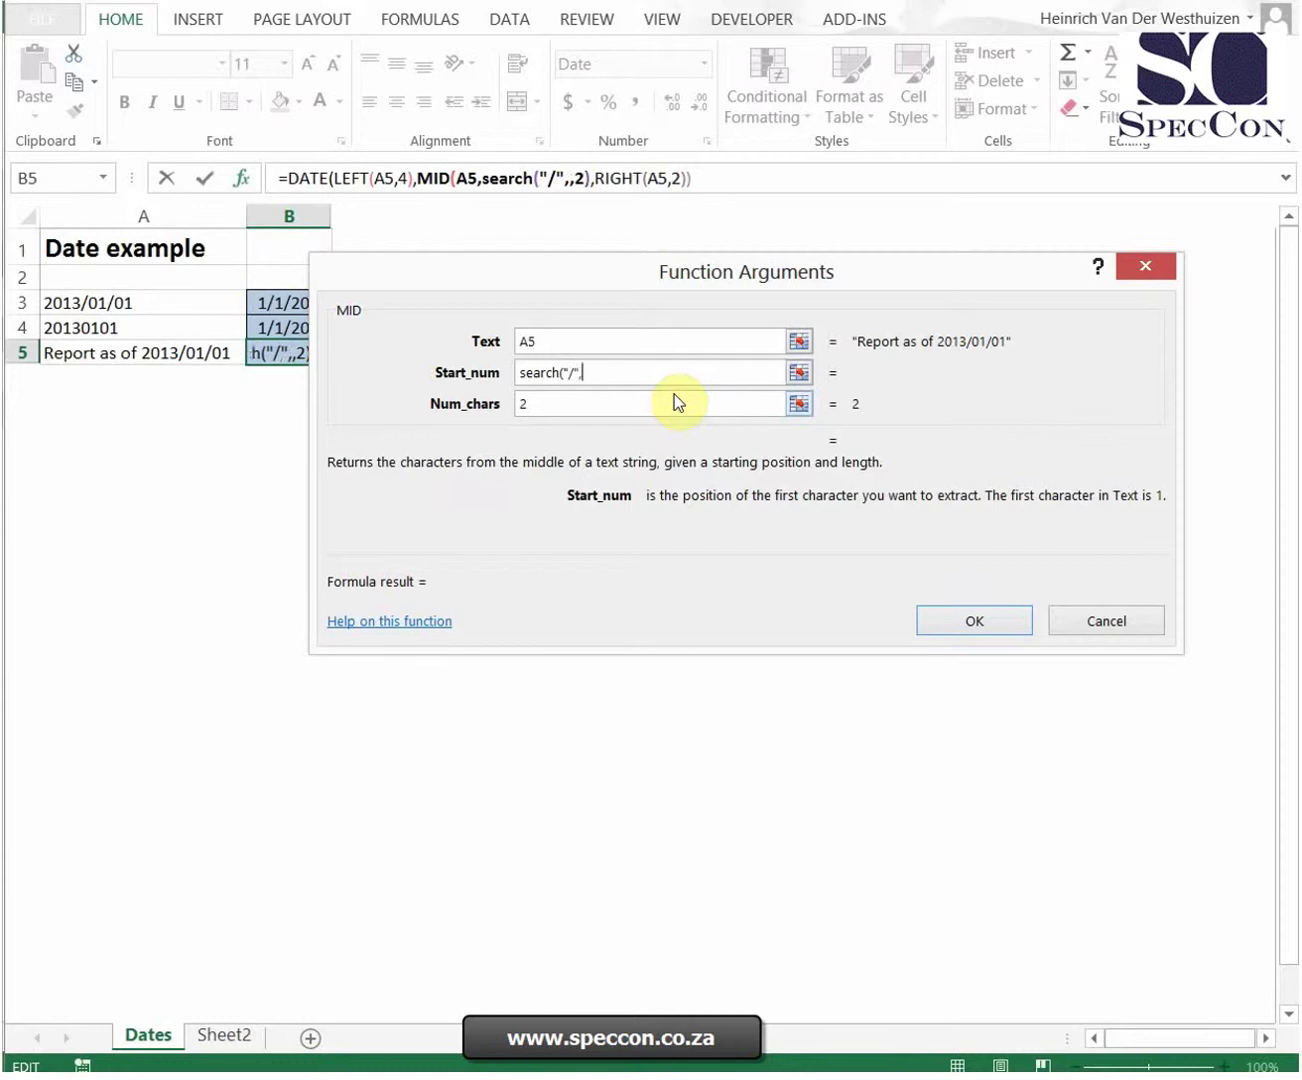
left_click(175, 352)
type(")")
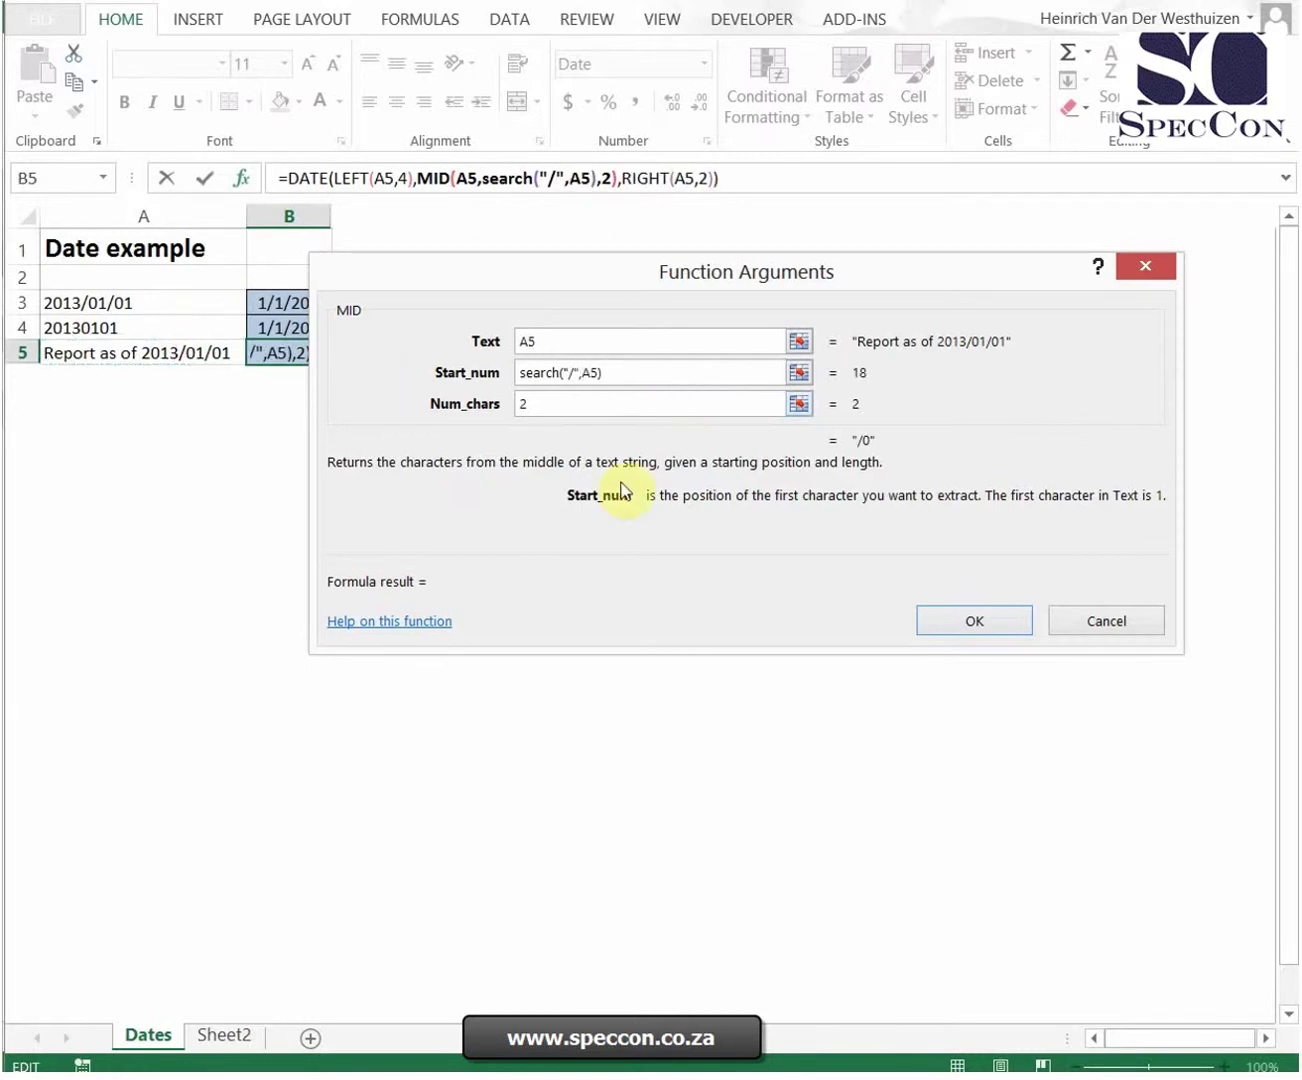
- Add 1 to the SEARCH start position in the month's MID function and apply the formula in B5
left_click_drag(613, 279, 693, 318)
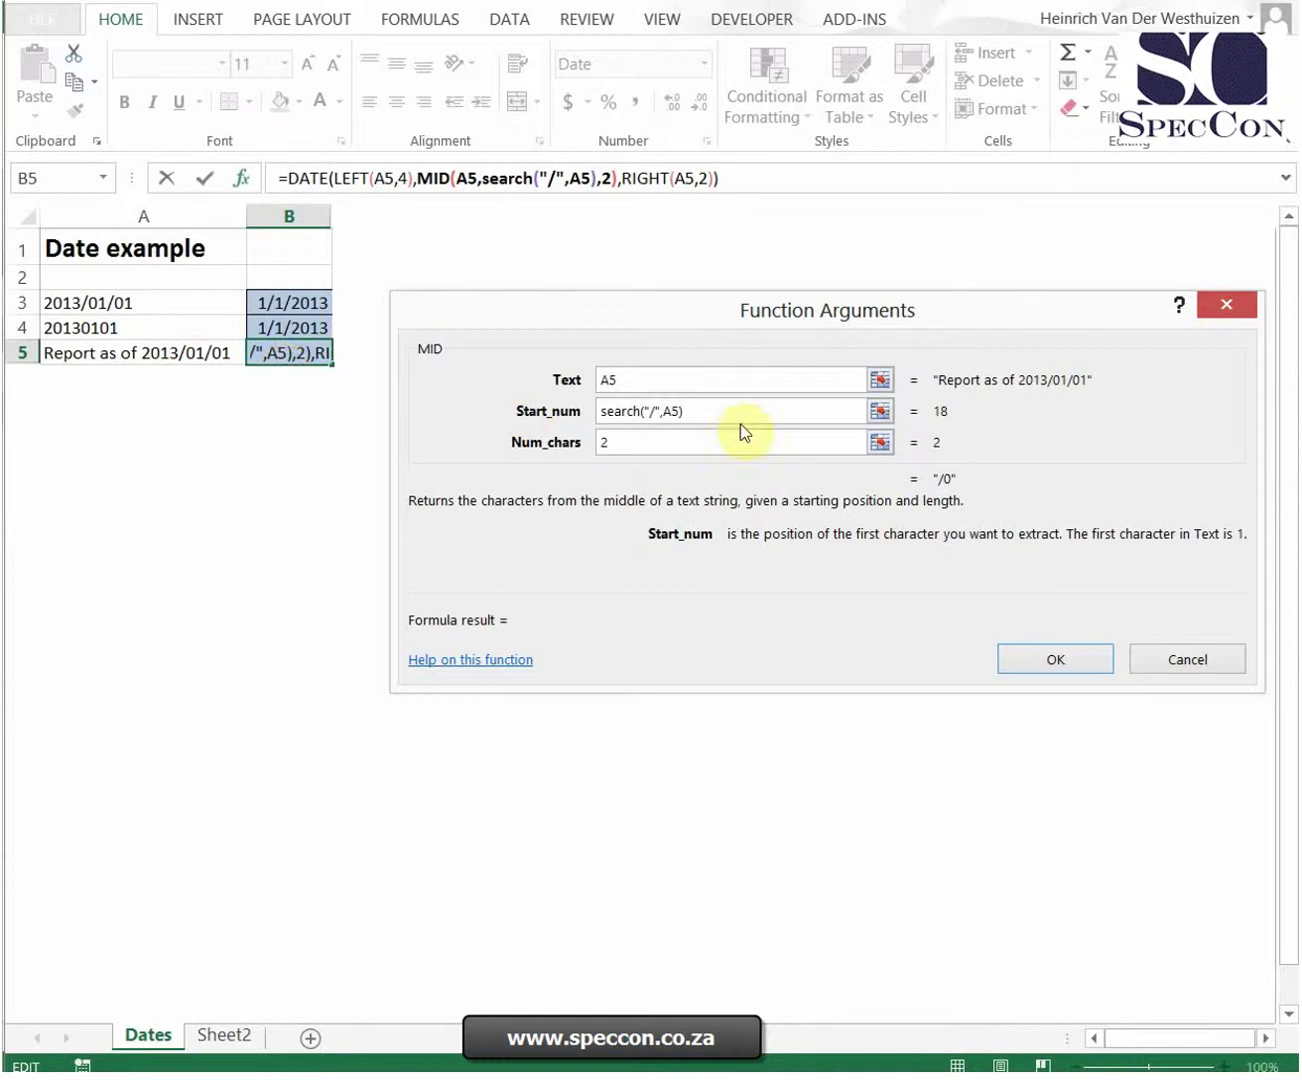
type("+1")
left_click(1088, 657)
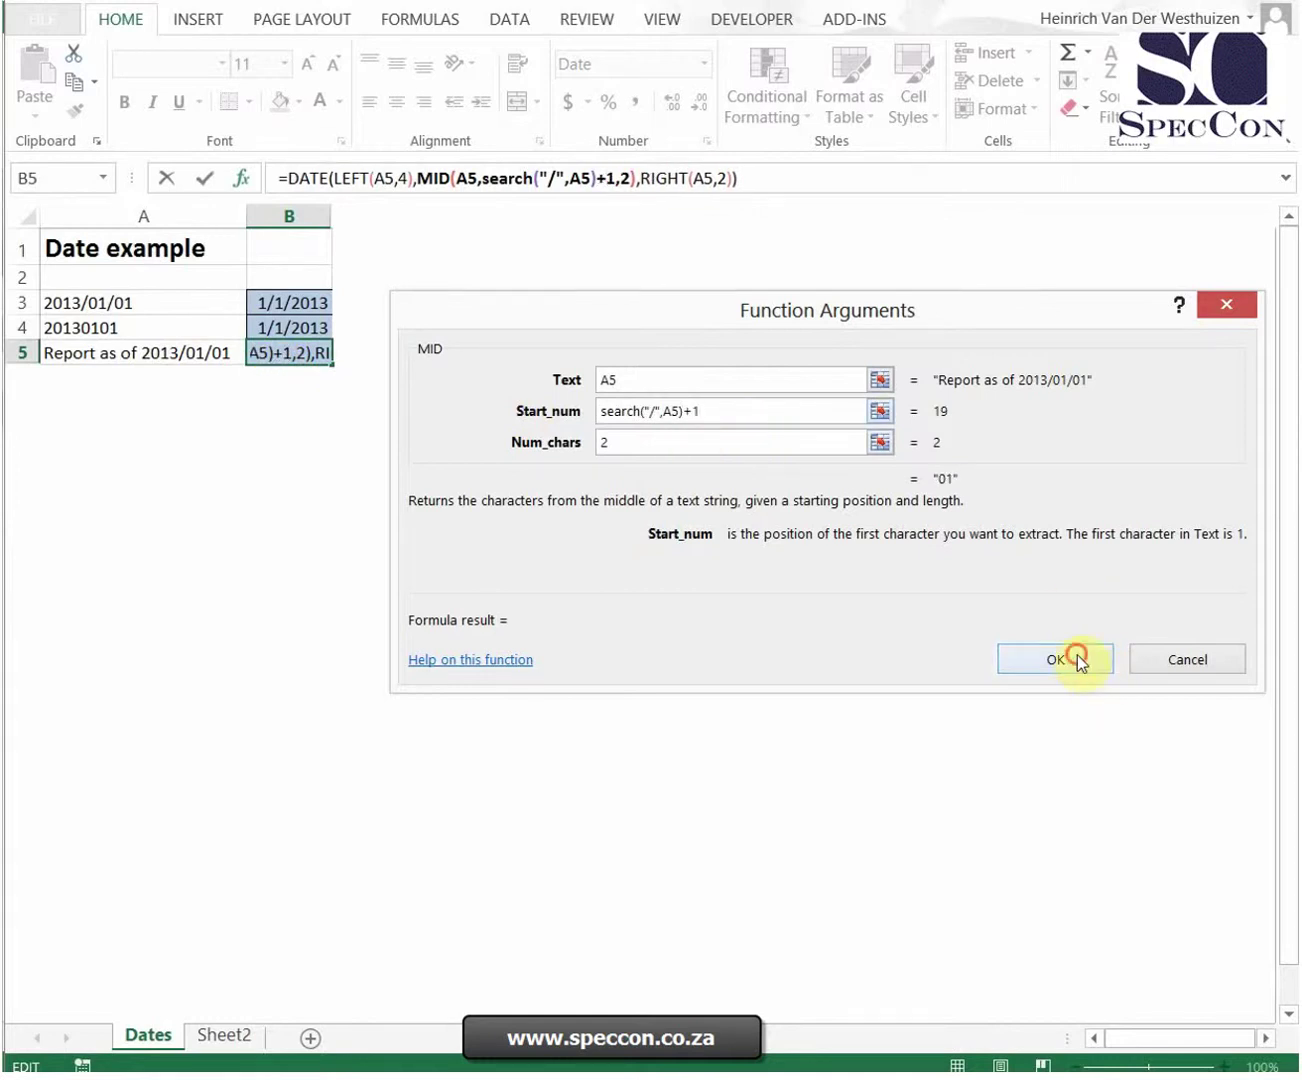
left_click(330, 178)
left_click(243, 180)
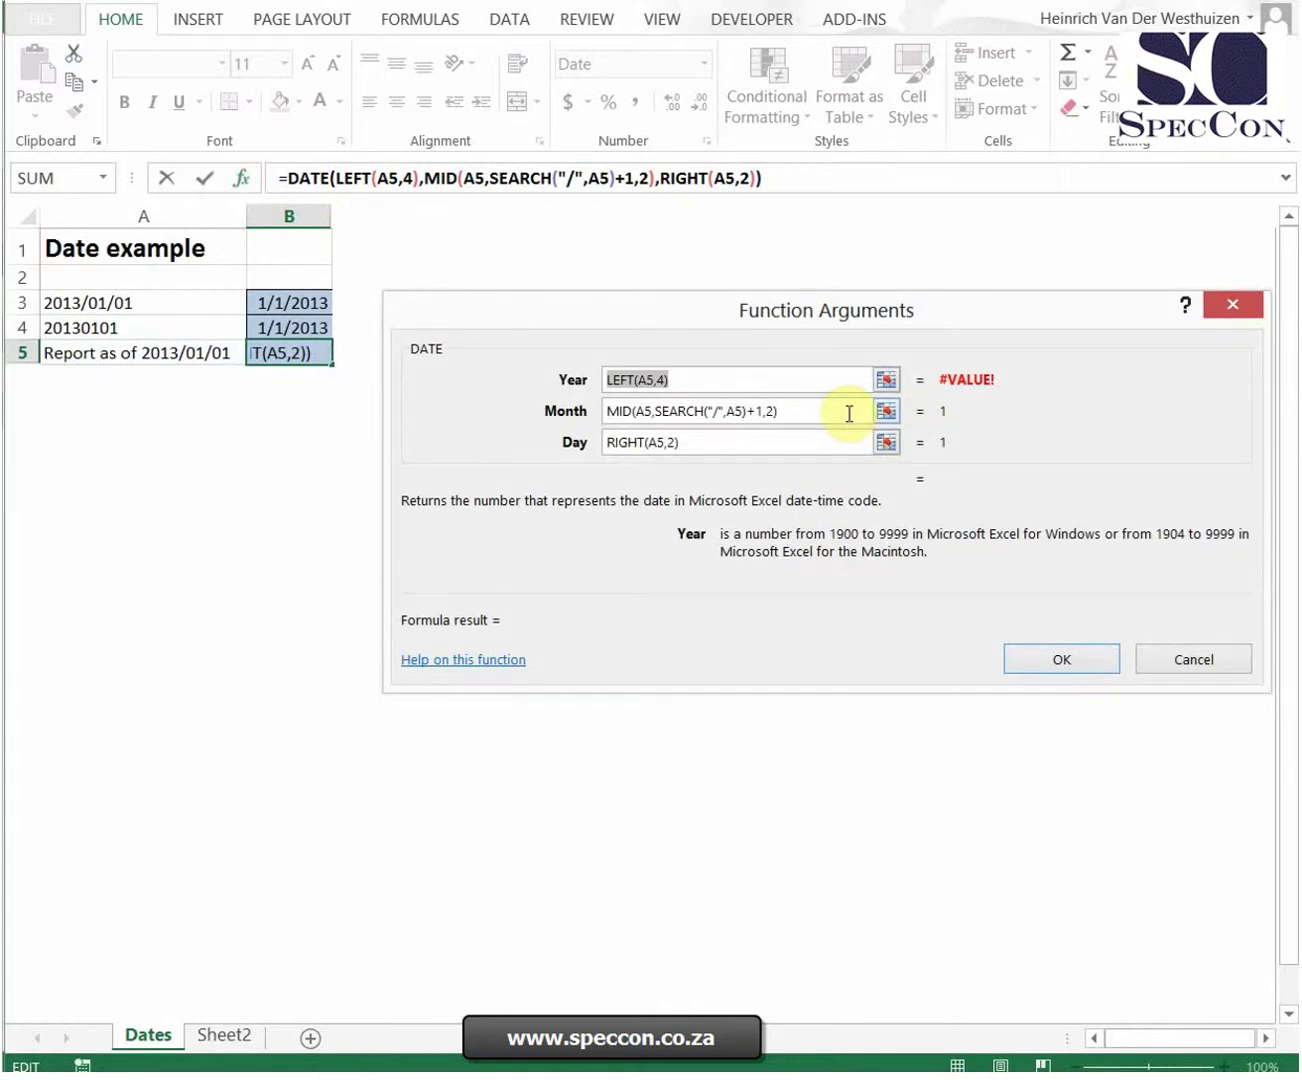
key("Escape")
- Set the Num_chars of the LEFT function in B5 to SEARCH("/",A5)-1 and apply the formula
left_click(394, 179)
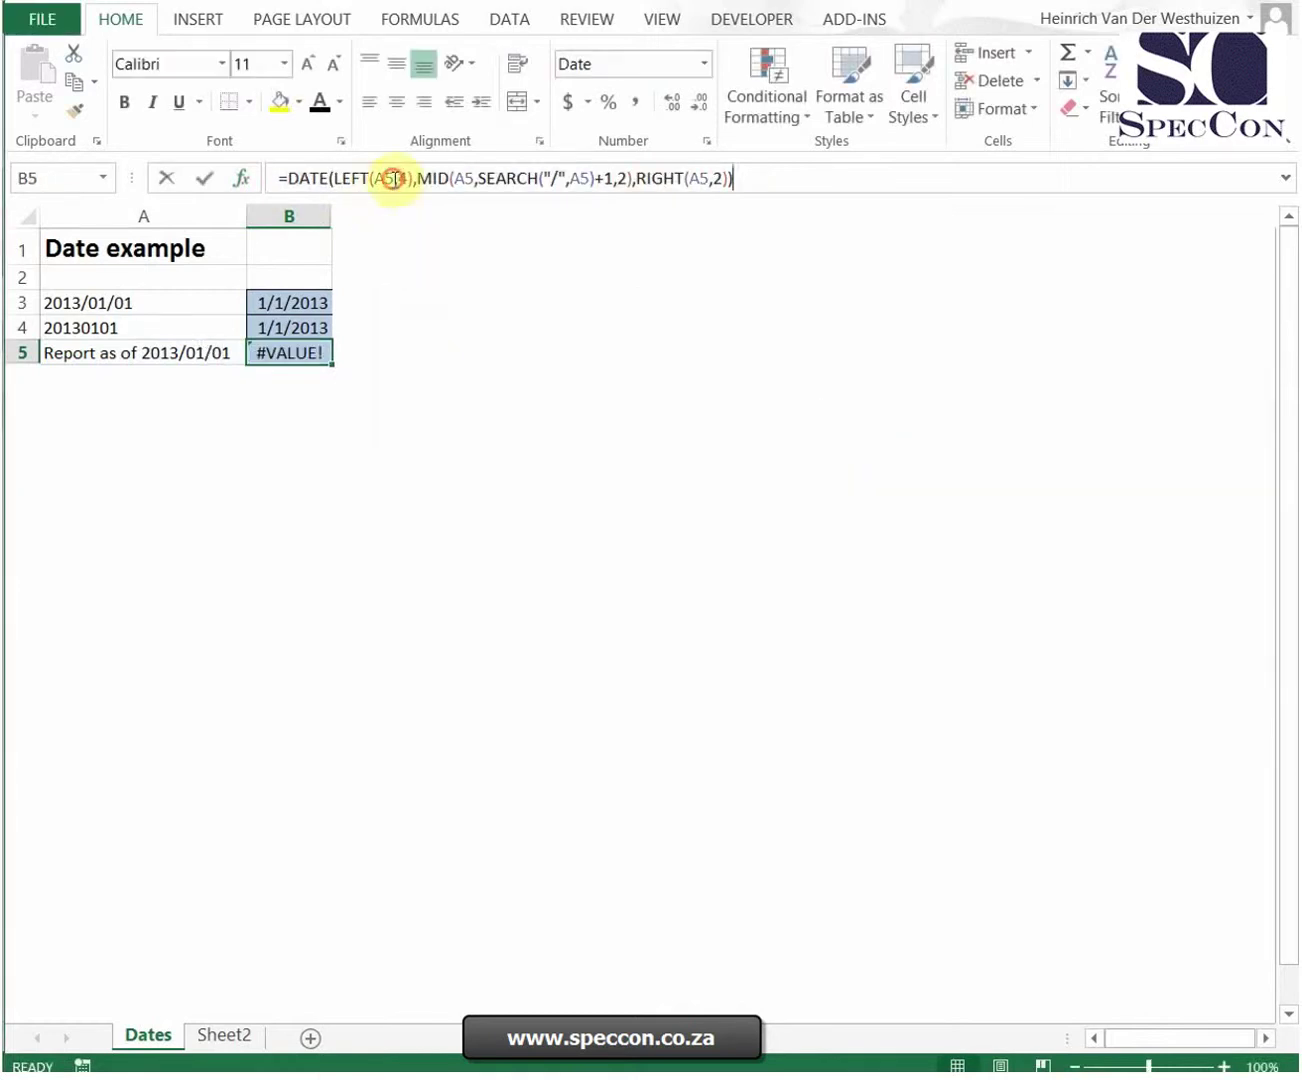
left_click(243, 180)
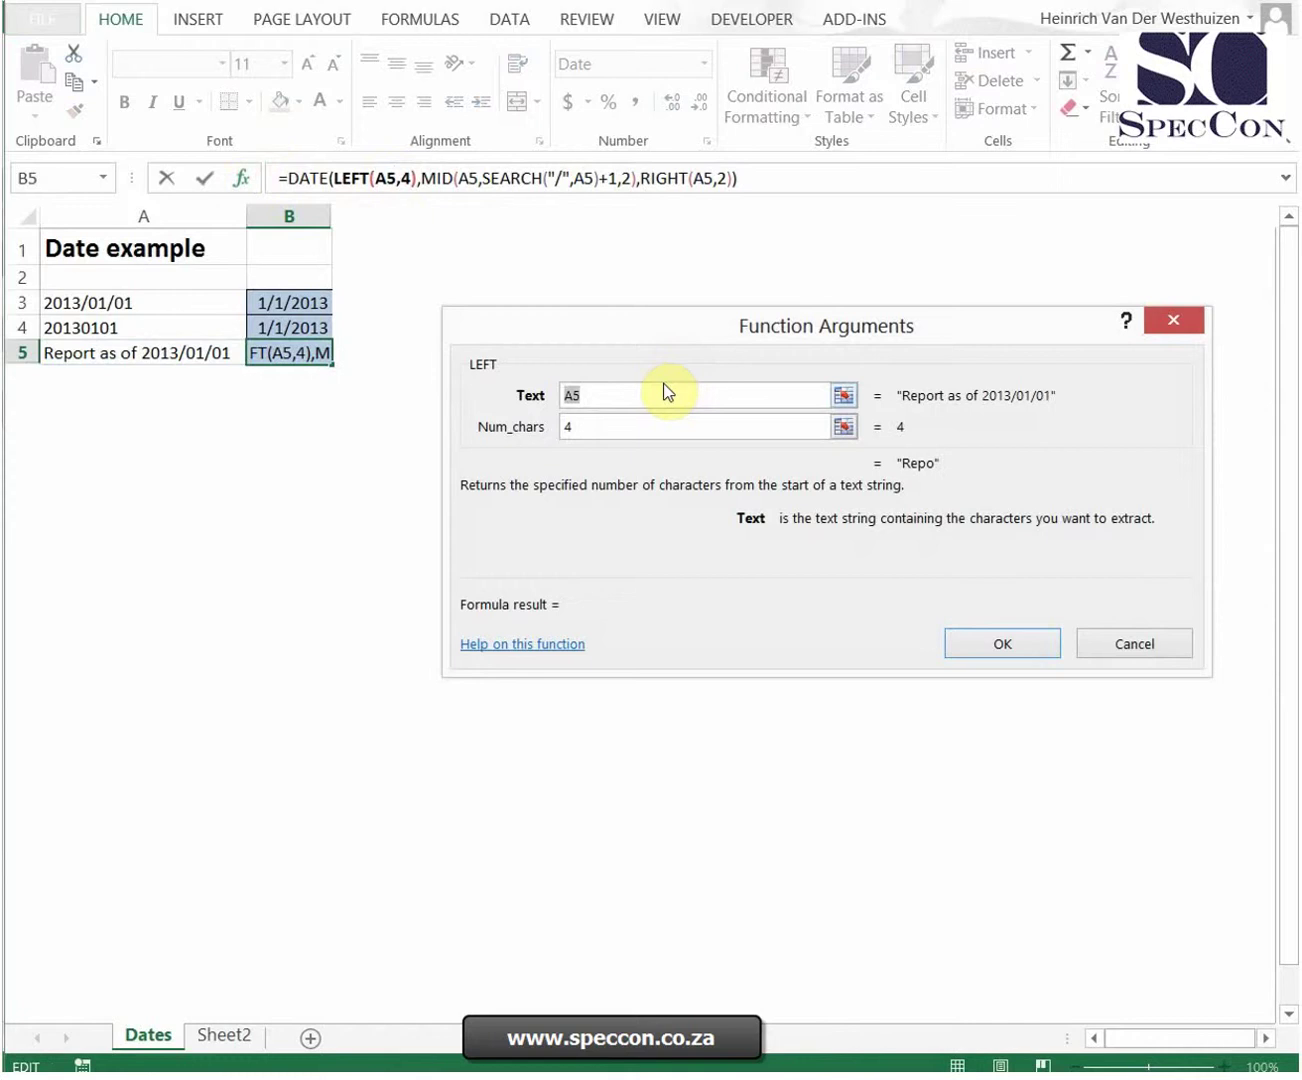
left_click_drag(614, 424, 553, 411)
type("sear")
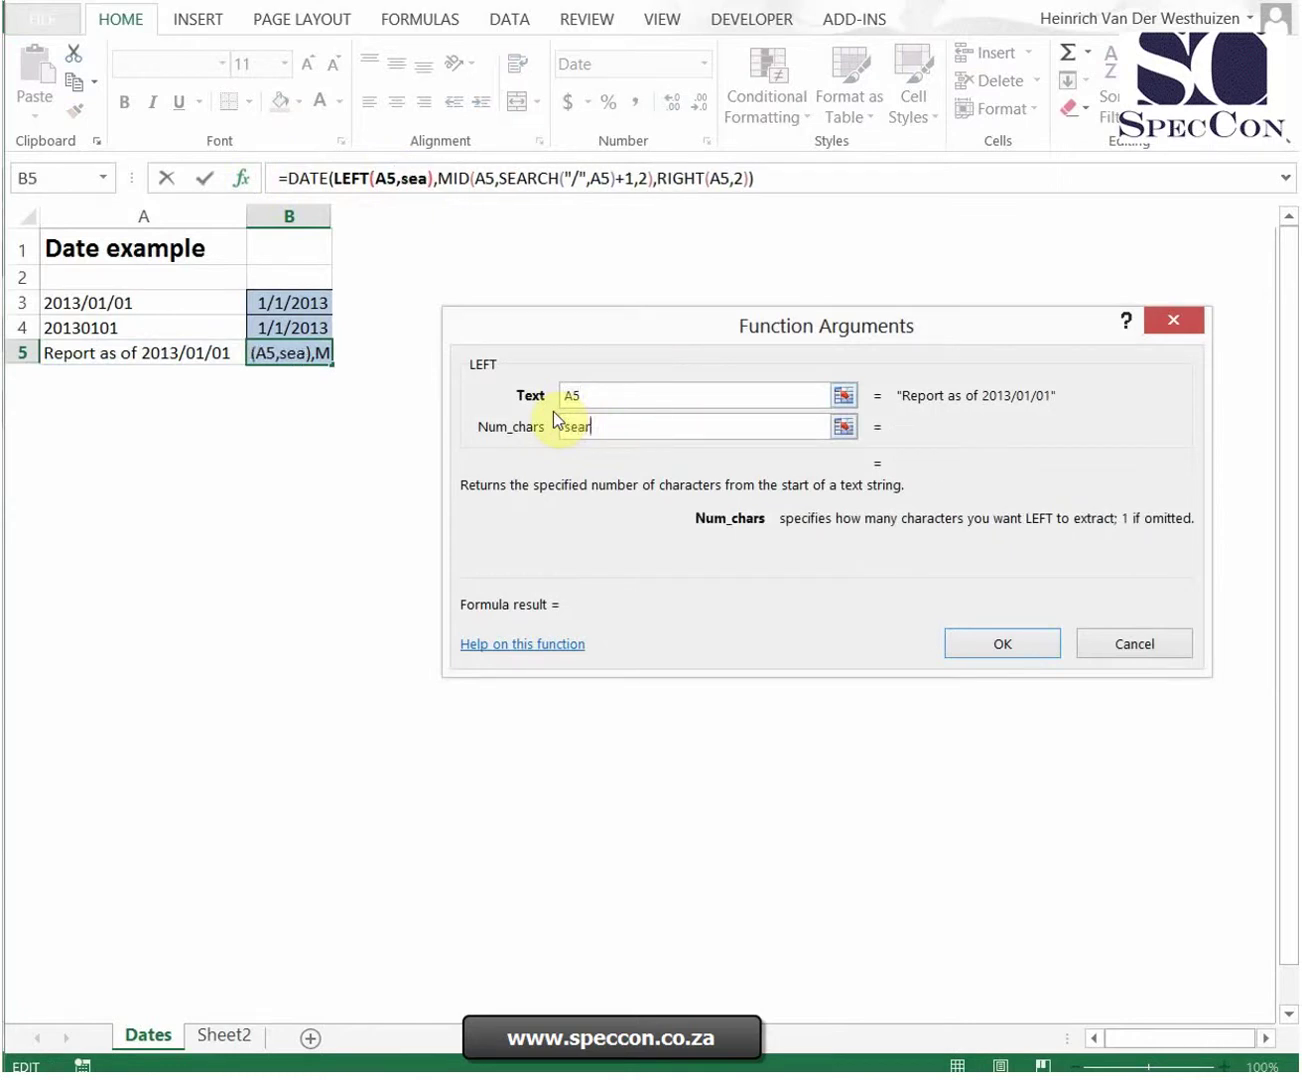
type("ch(")
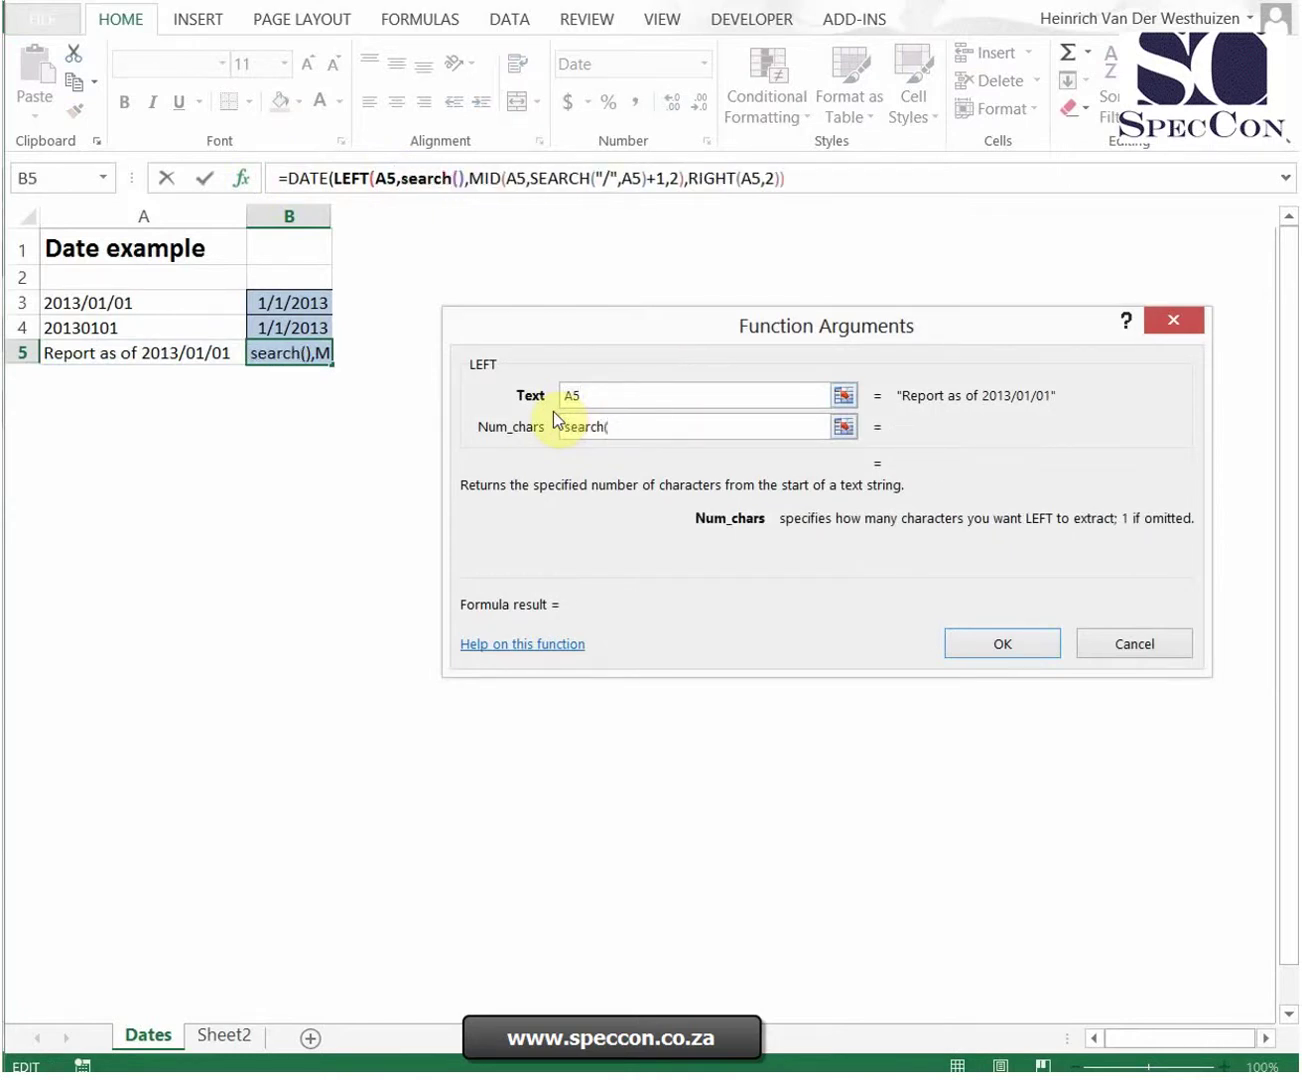
type("\"/\"")
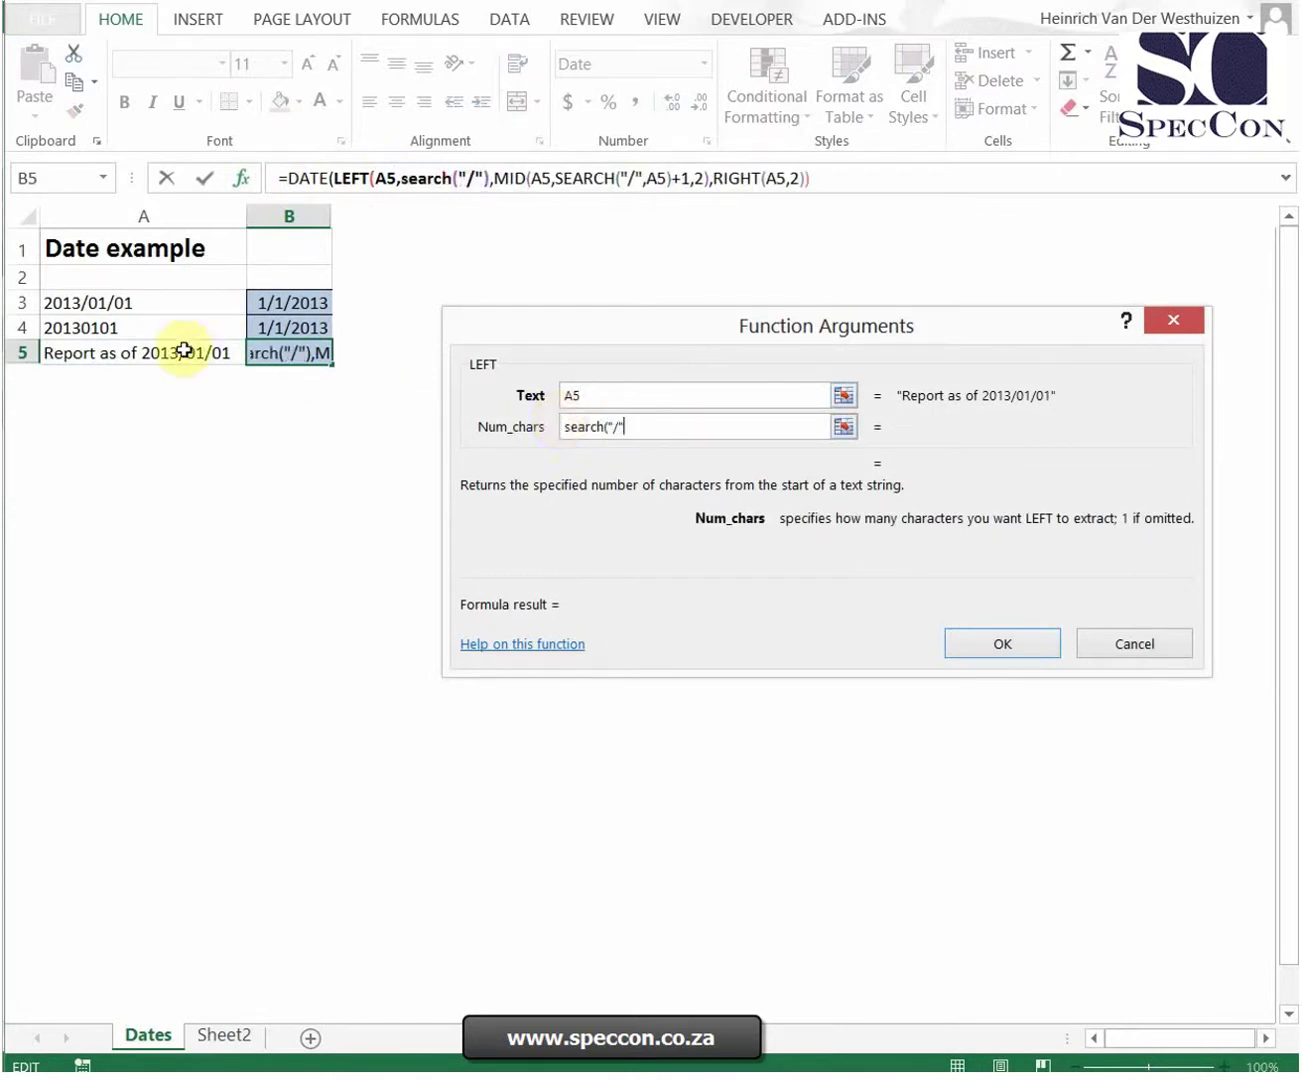
type(",")
left_click(184, 350)
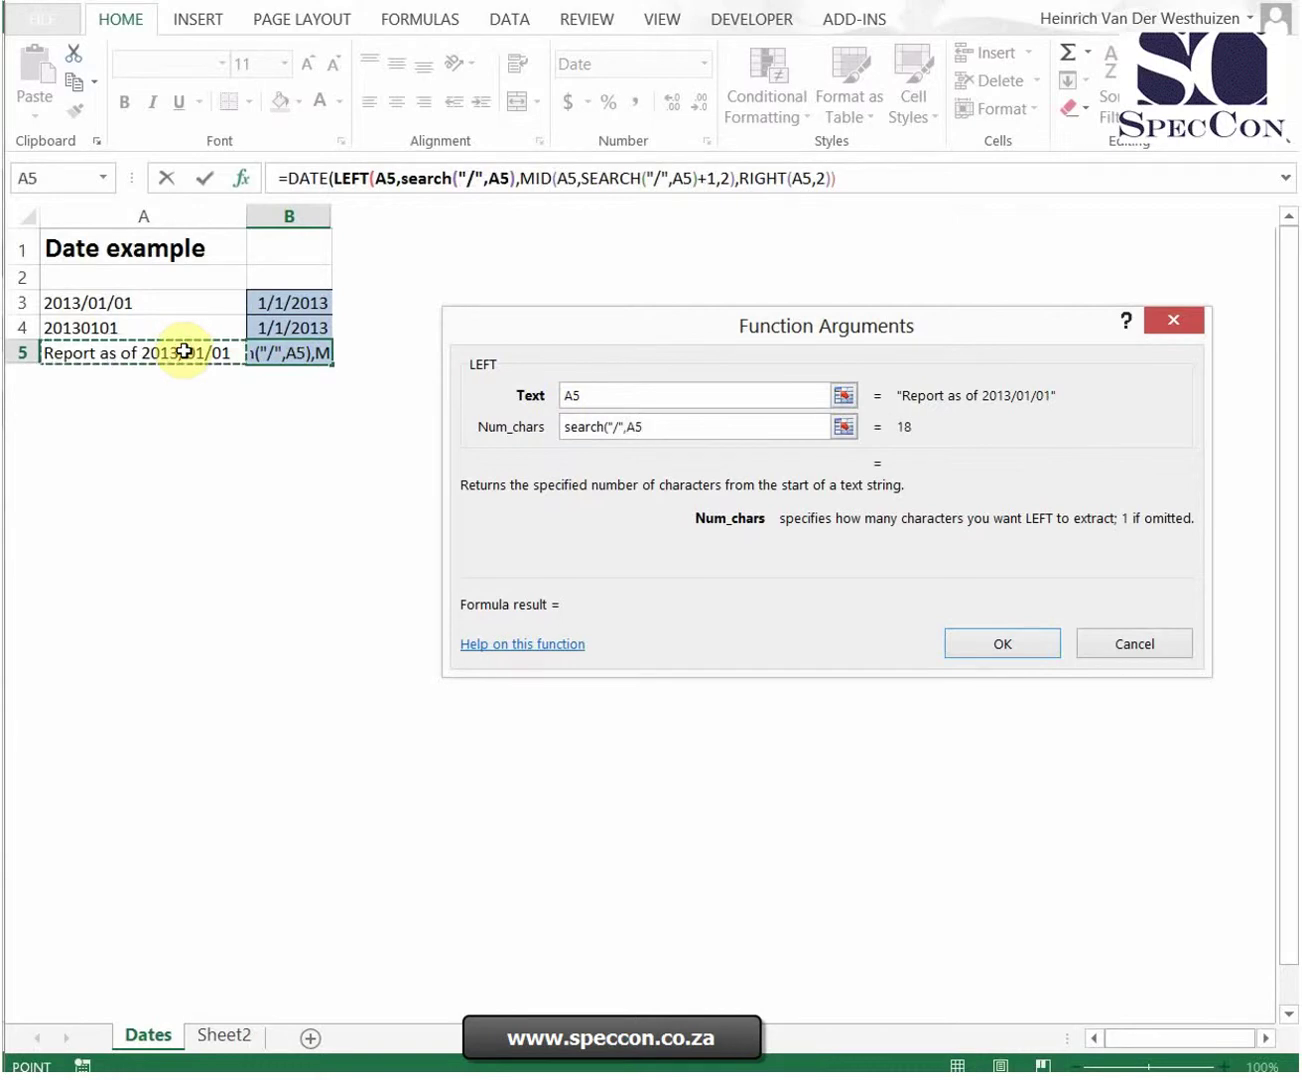
type(")")
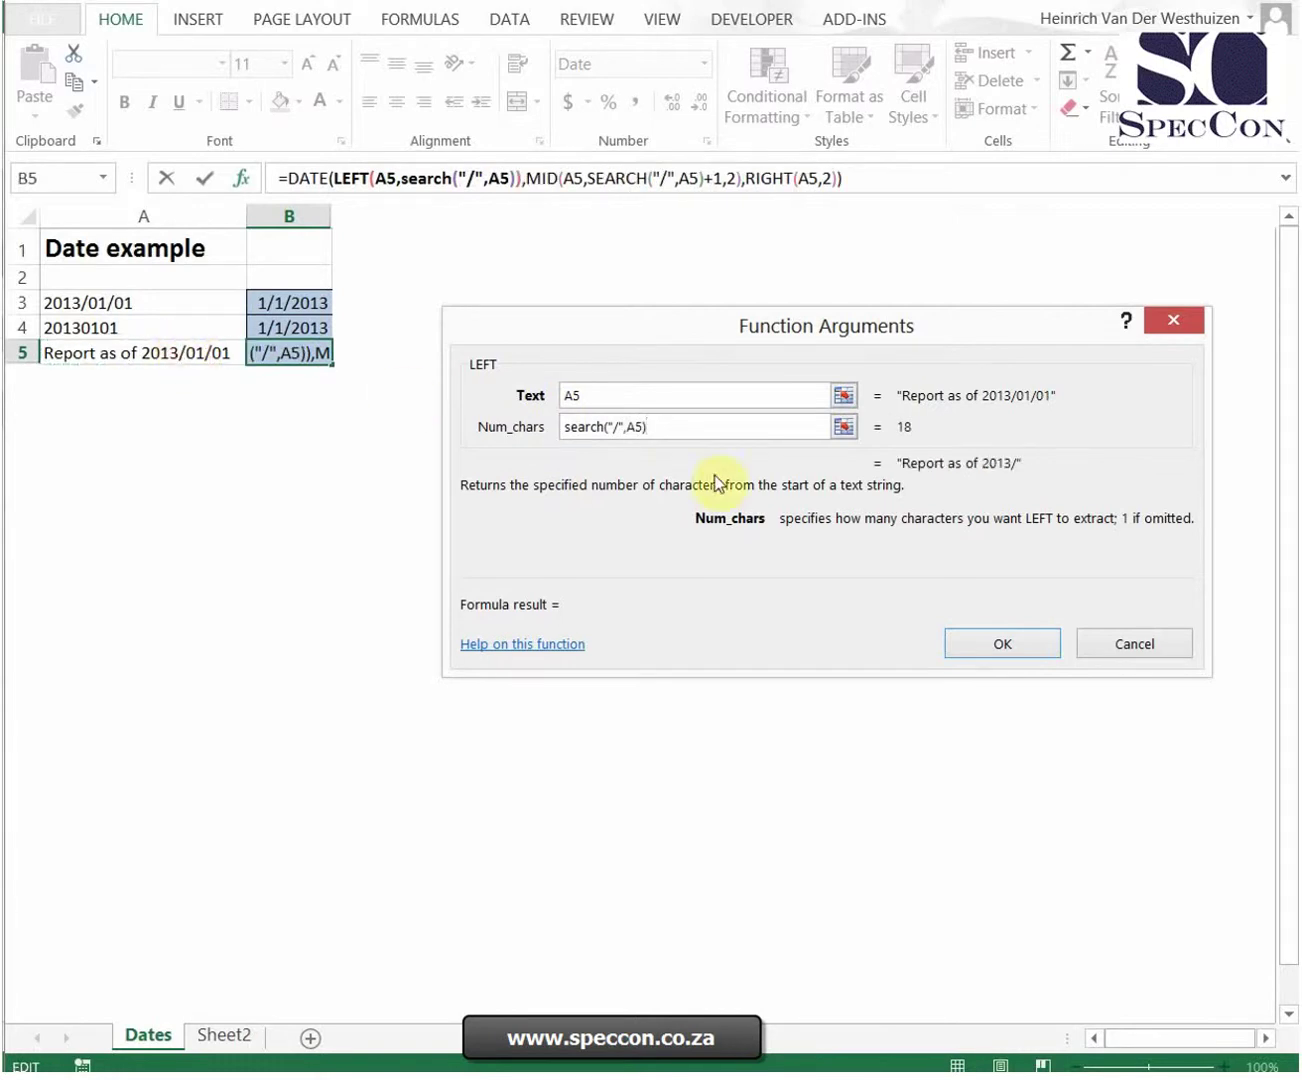
type("-1")
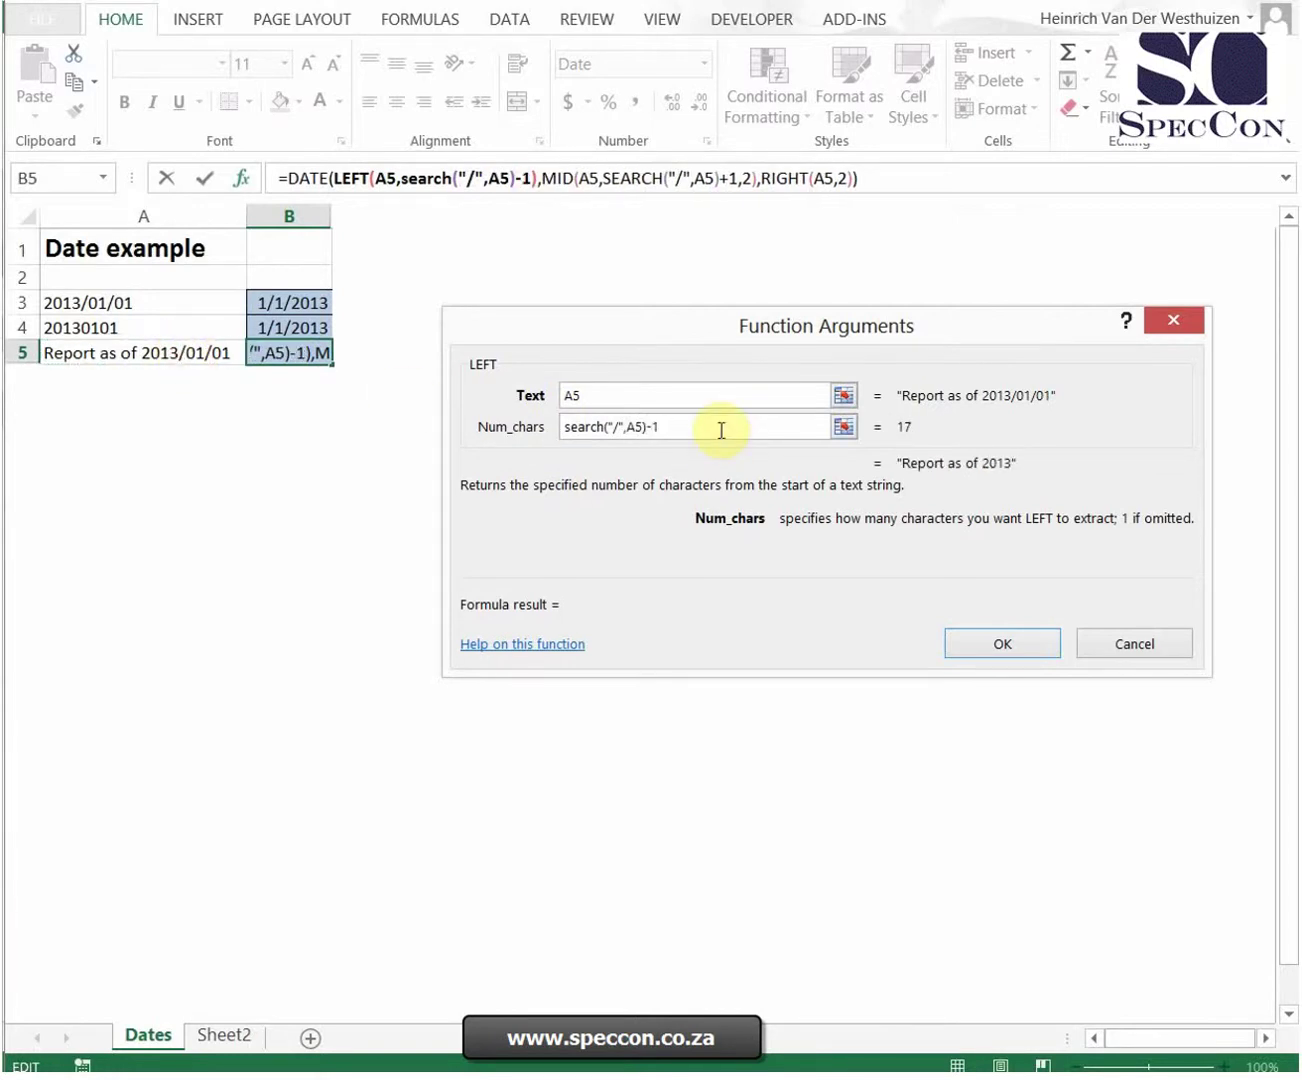
key("Return")
key("Up")
key("Down")
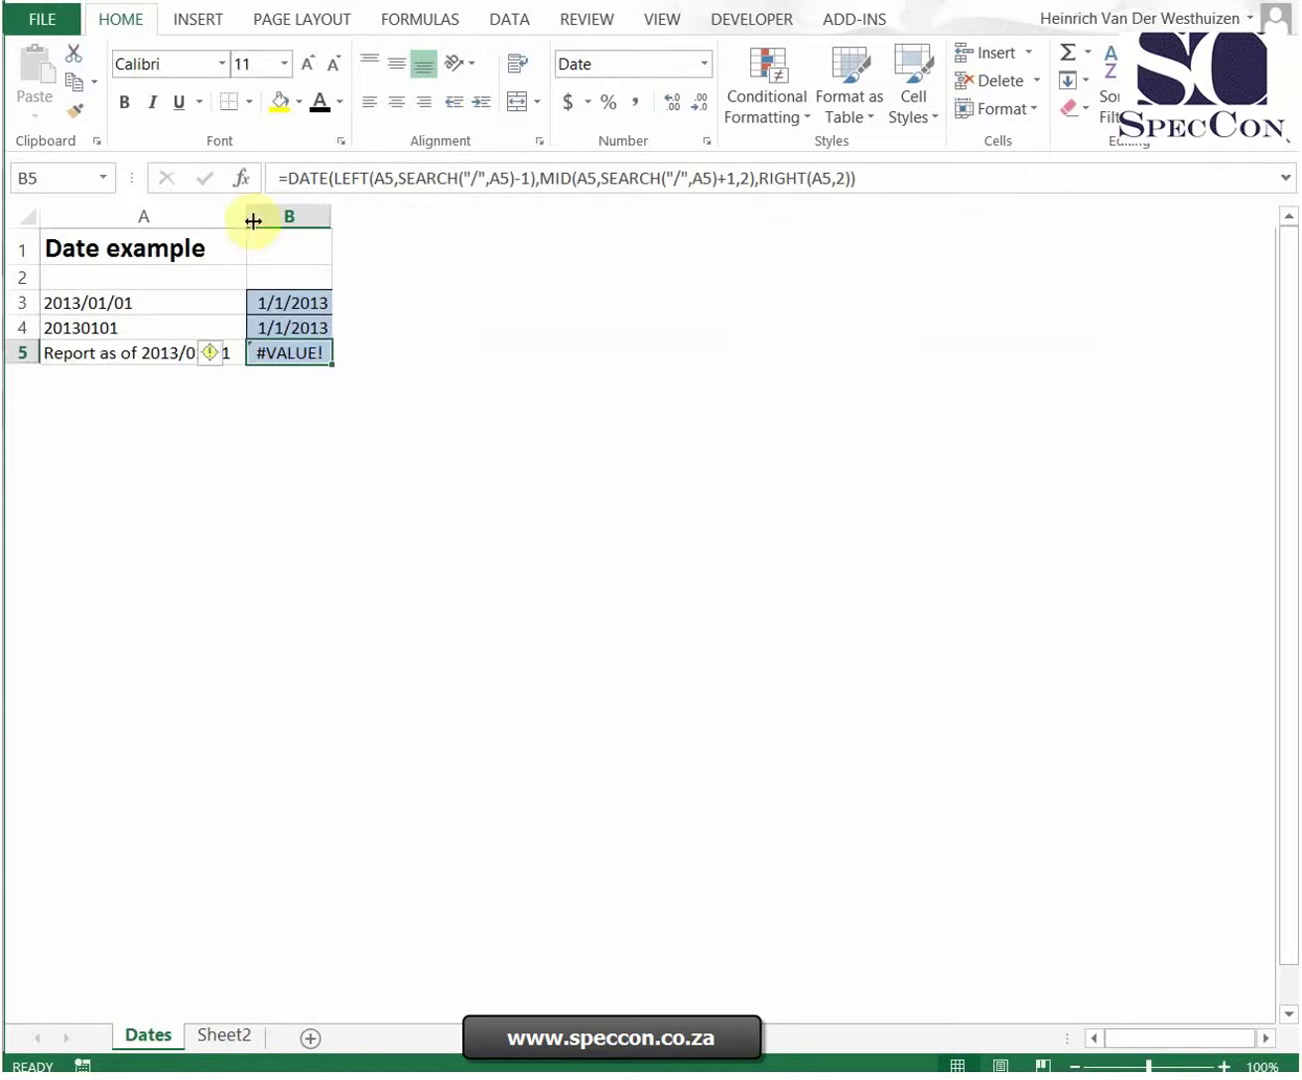
- Change the Year argument of the DATE formula in B5 to MID(A5,SEARCH("/",A5)-1,4)
left_click(243, 178)
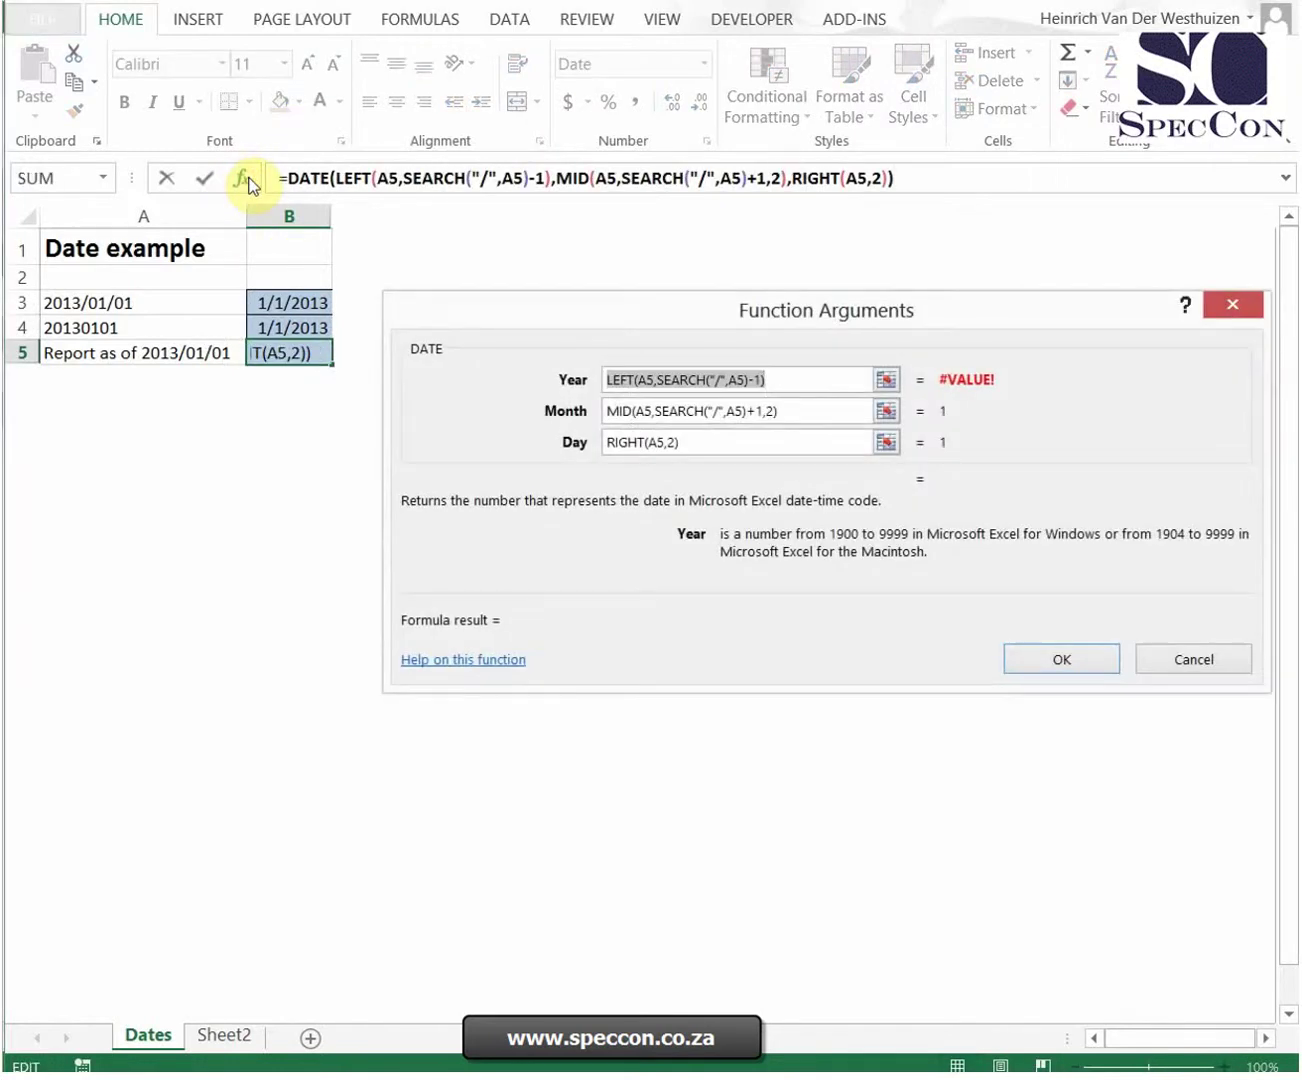
left_click(813, 380)
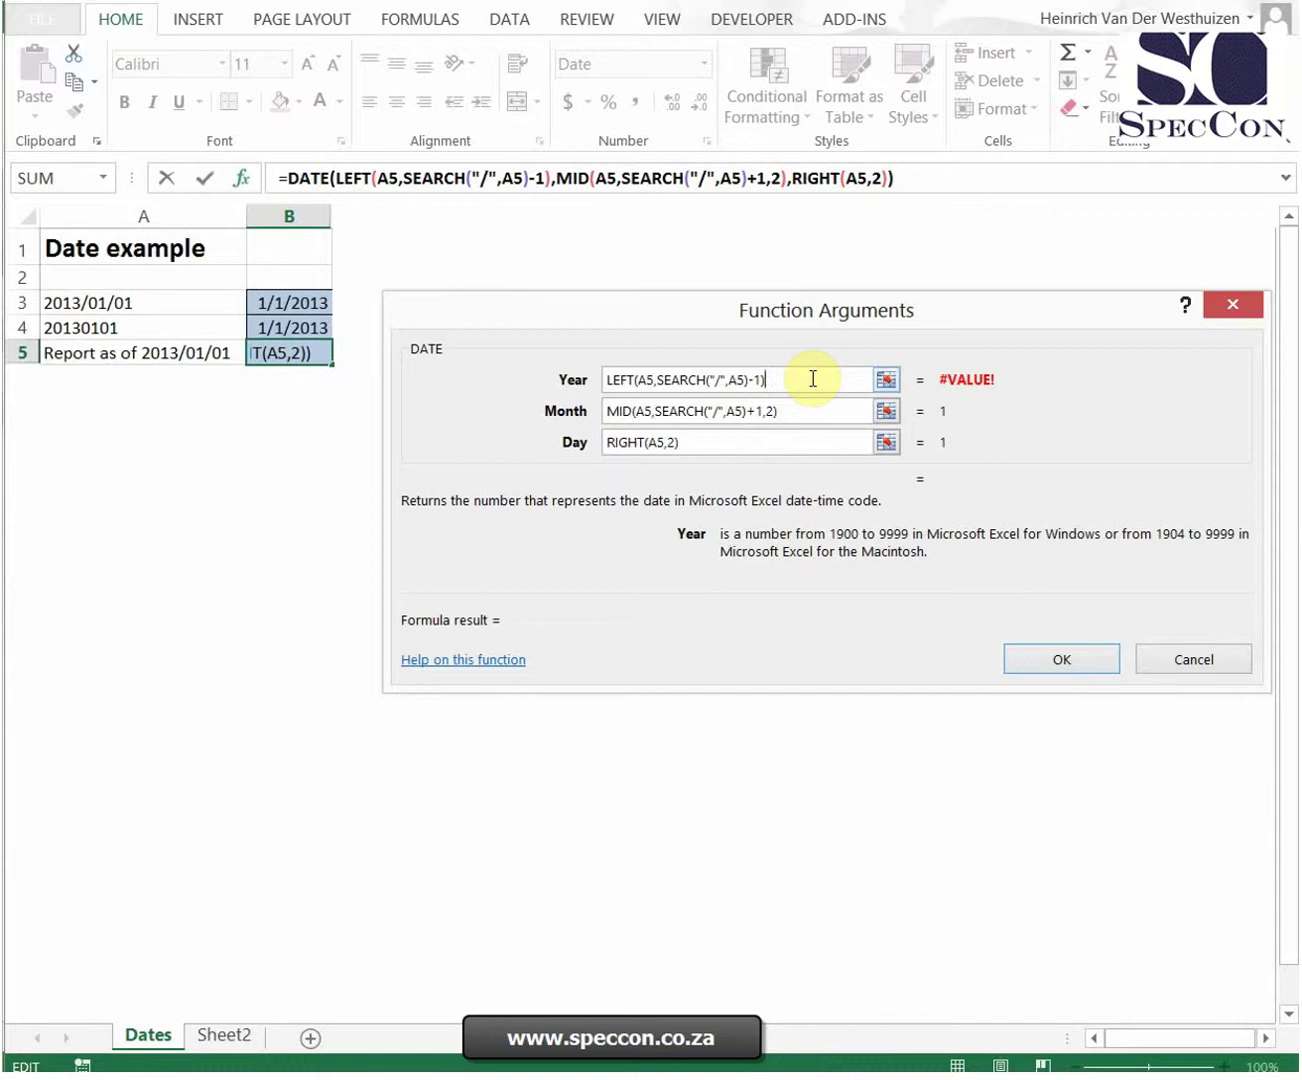
left_click(634, 379)
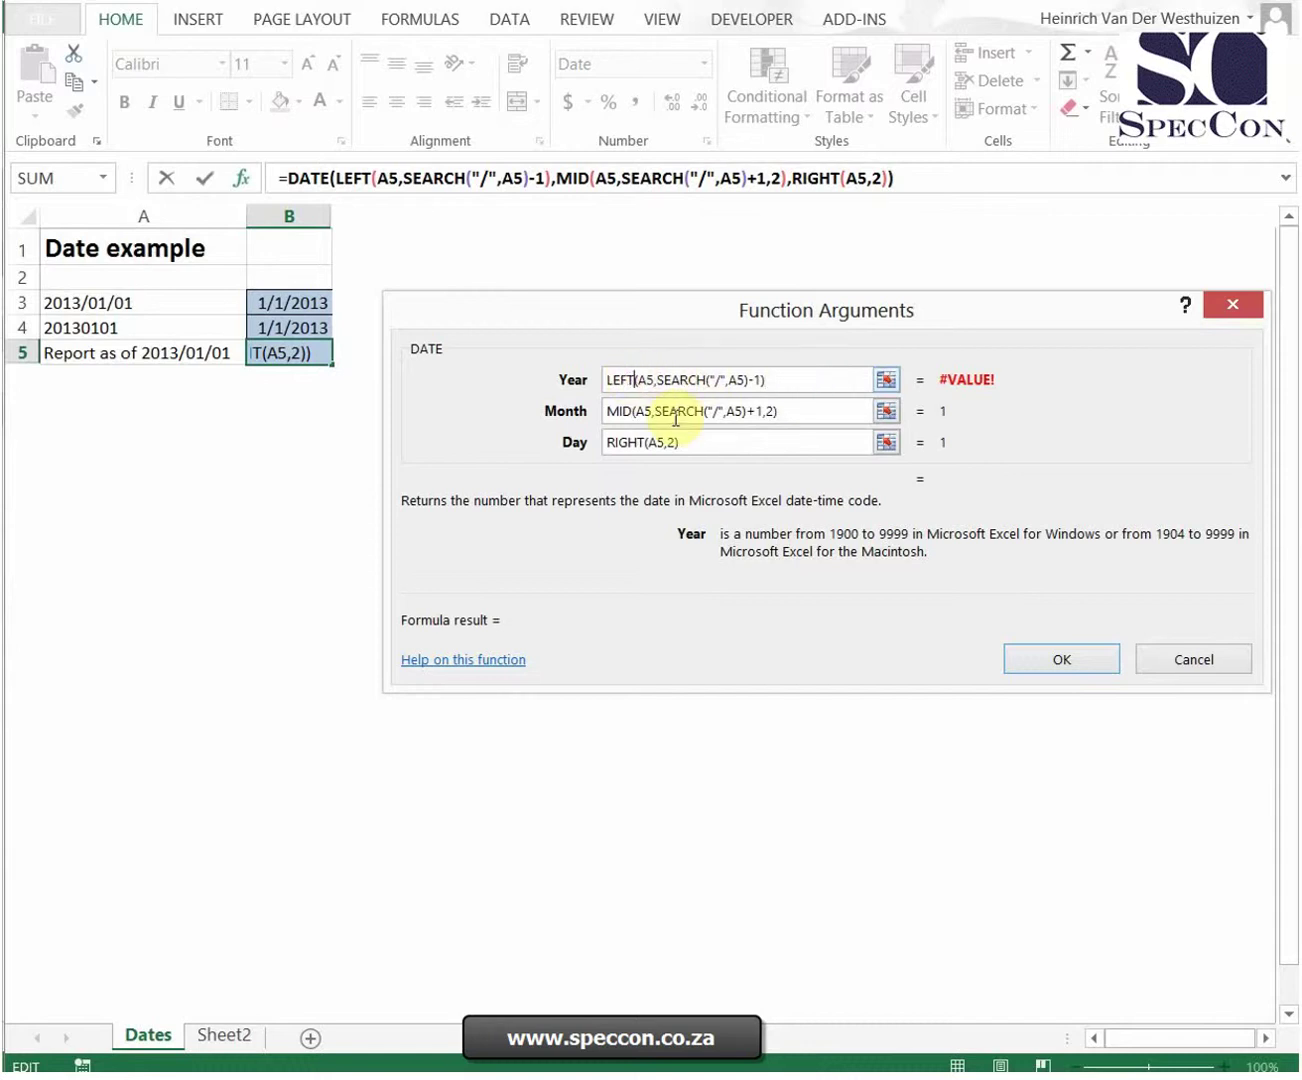
key("BackSpace")
key("BackSpace")
key("BackSpace")
key("BackSpace")
type("mid")
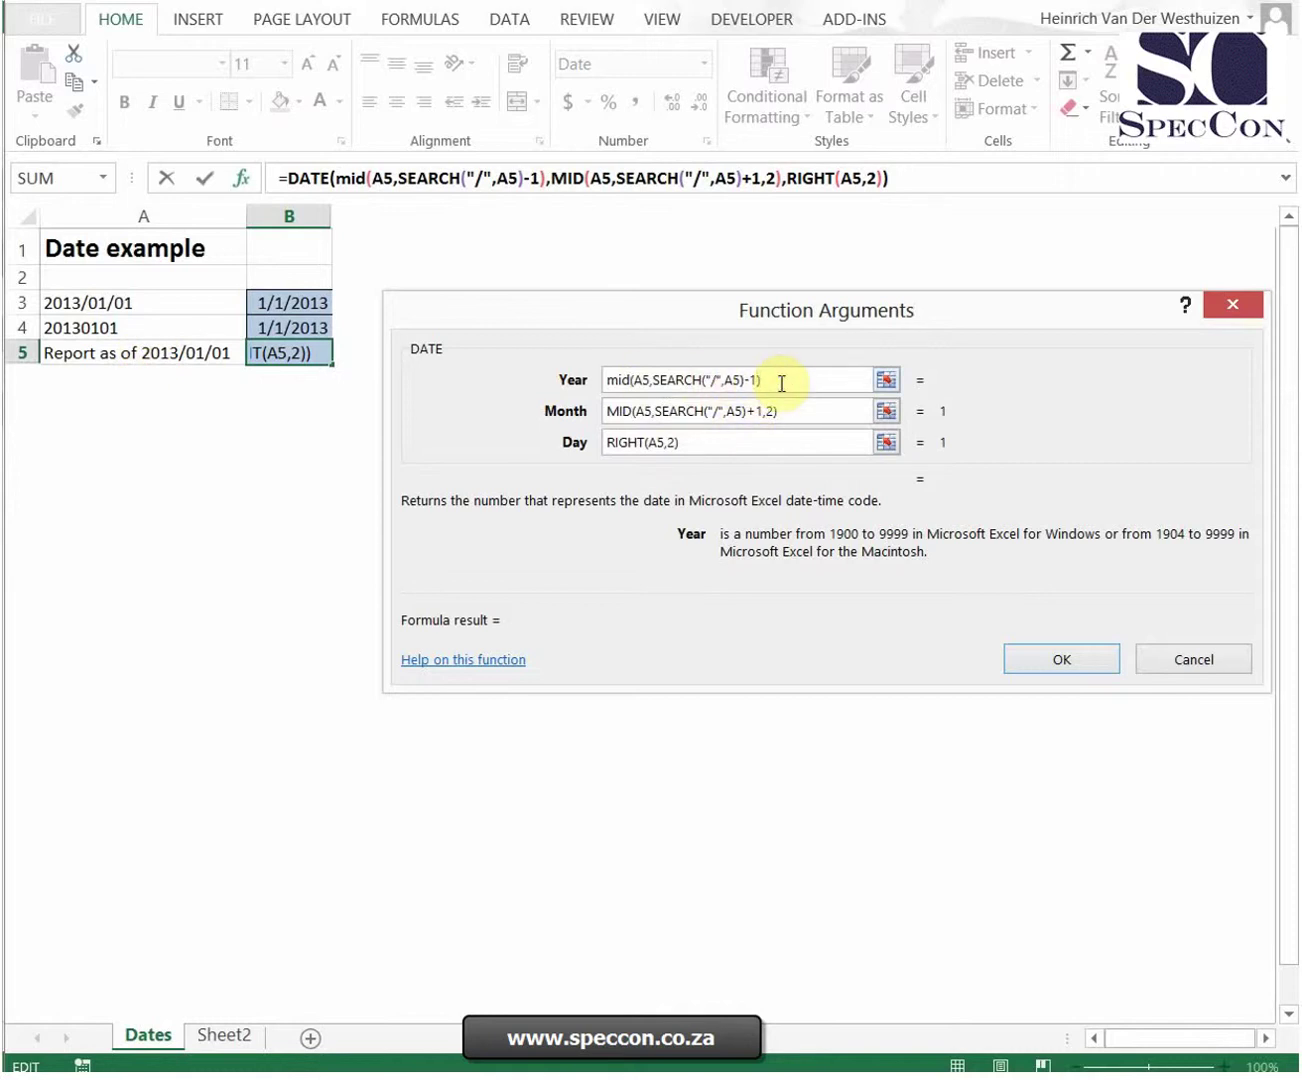
type(",4")
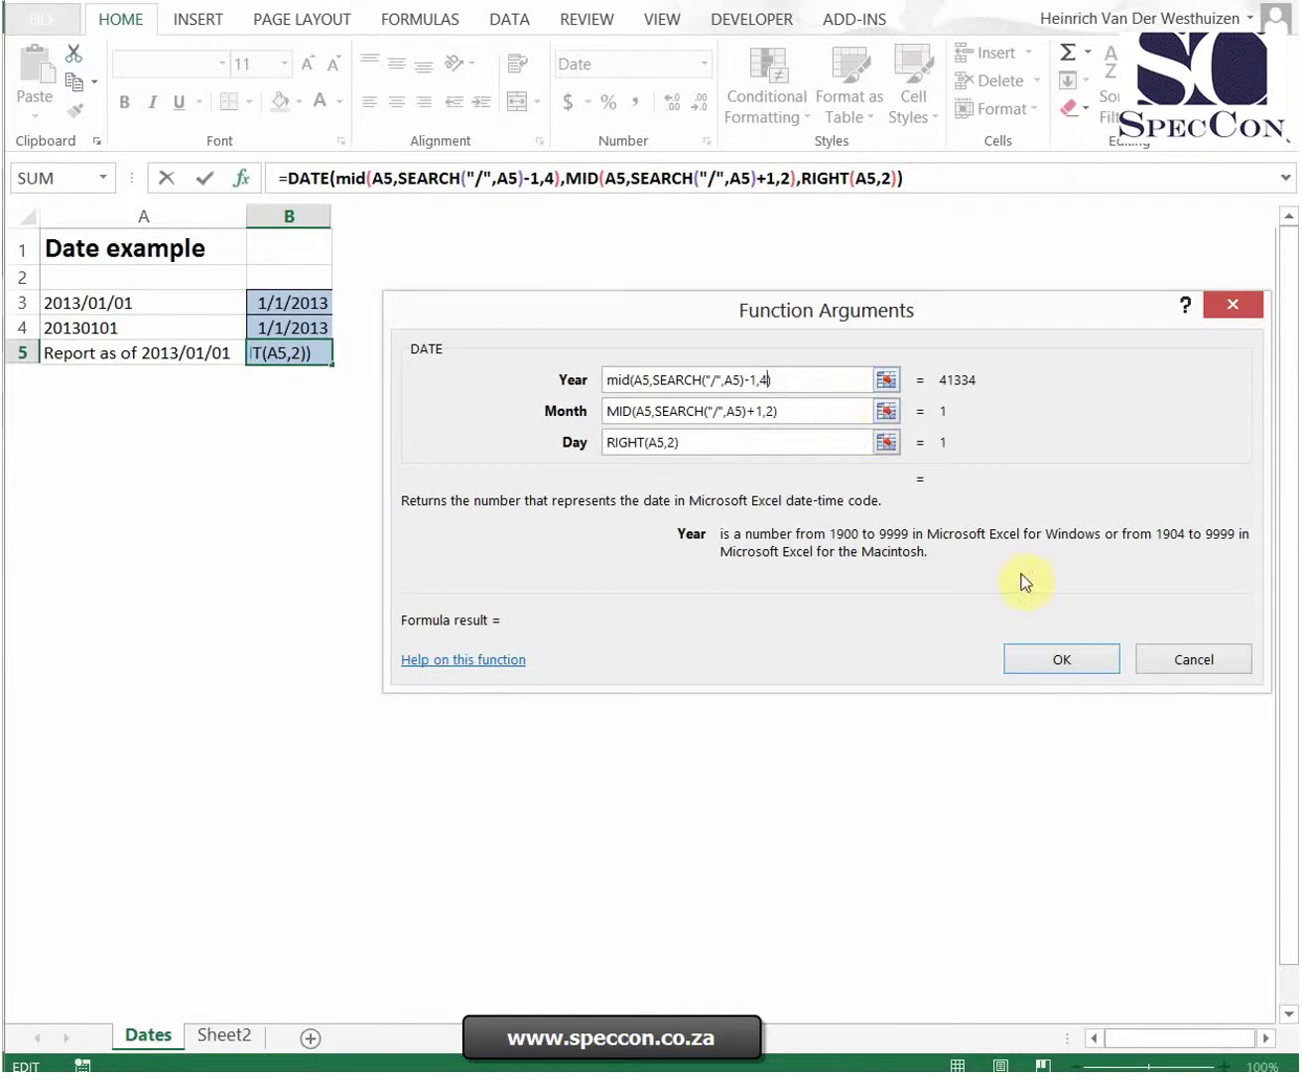
left_click(1065, 660)
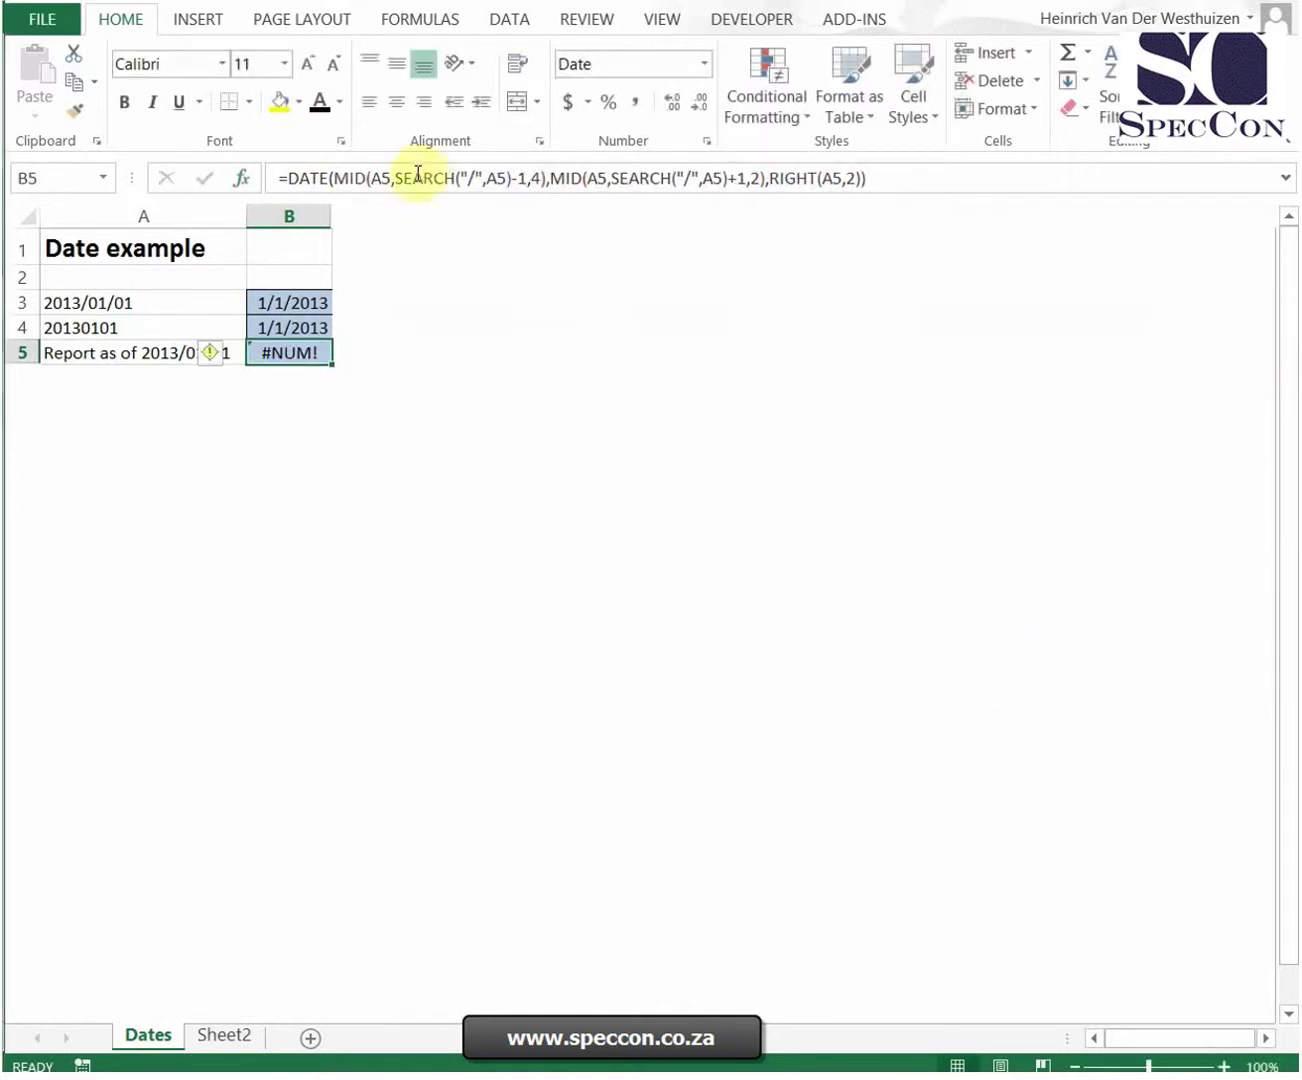
- Set the Start_num of the year's MID function in B5 to SEARCH("/",A5)-4 and review the DATE arguments
left_click(374, 178)
left_click(243, 179)
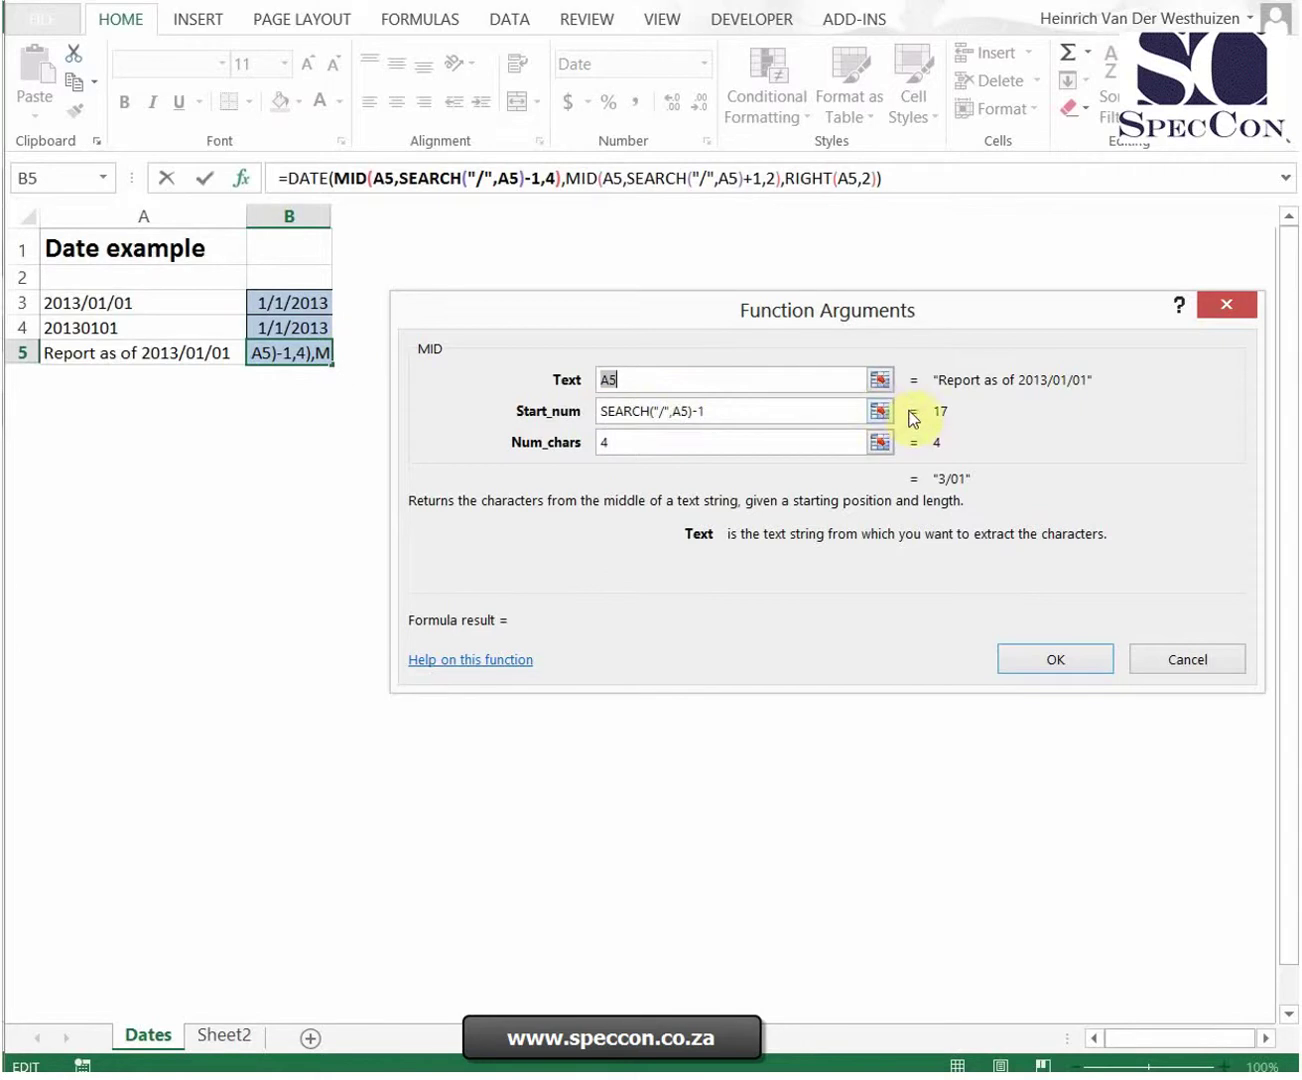
left_click(745, 411)
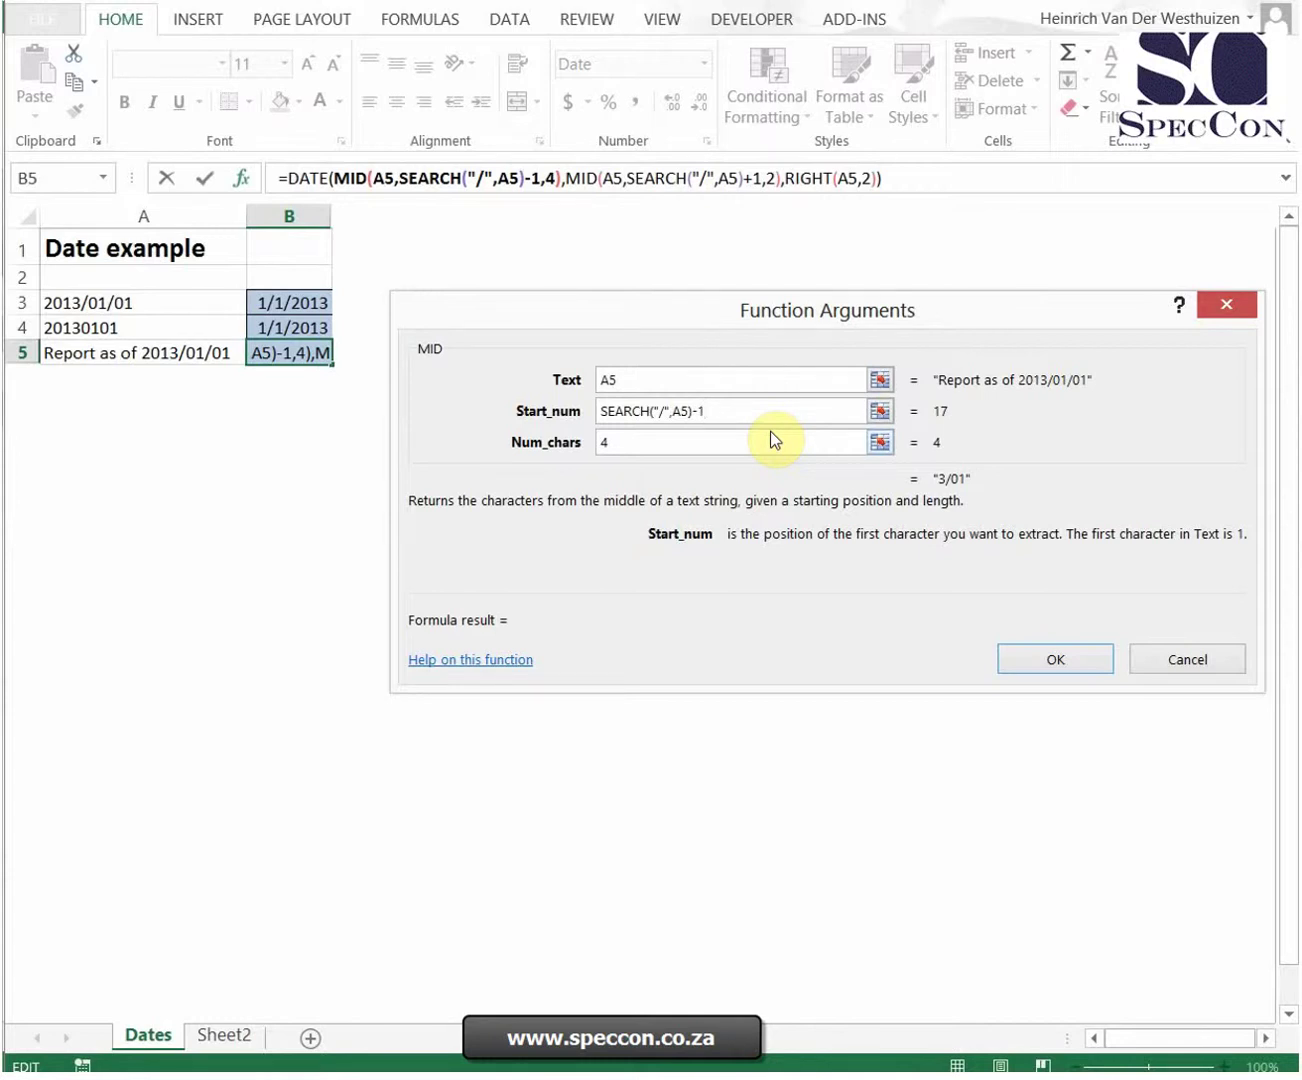
key("BackSpace")
type("5")
key("BackSpace")
type("6")
key("BackSpace")
type("5")
key("BackSpace")
type("4")
left_click(1090, 662)
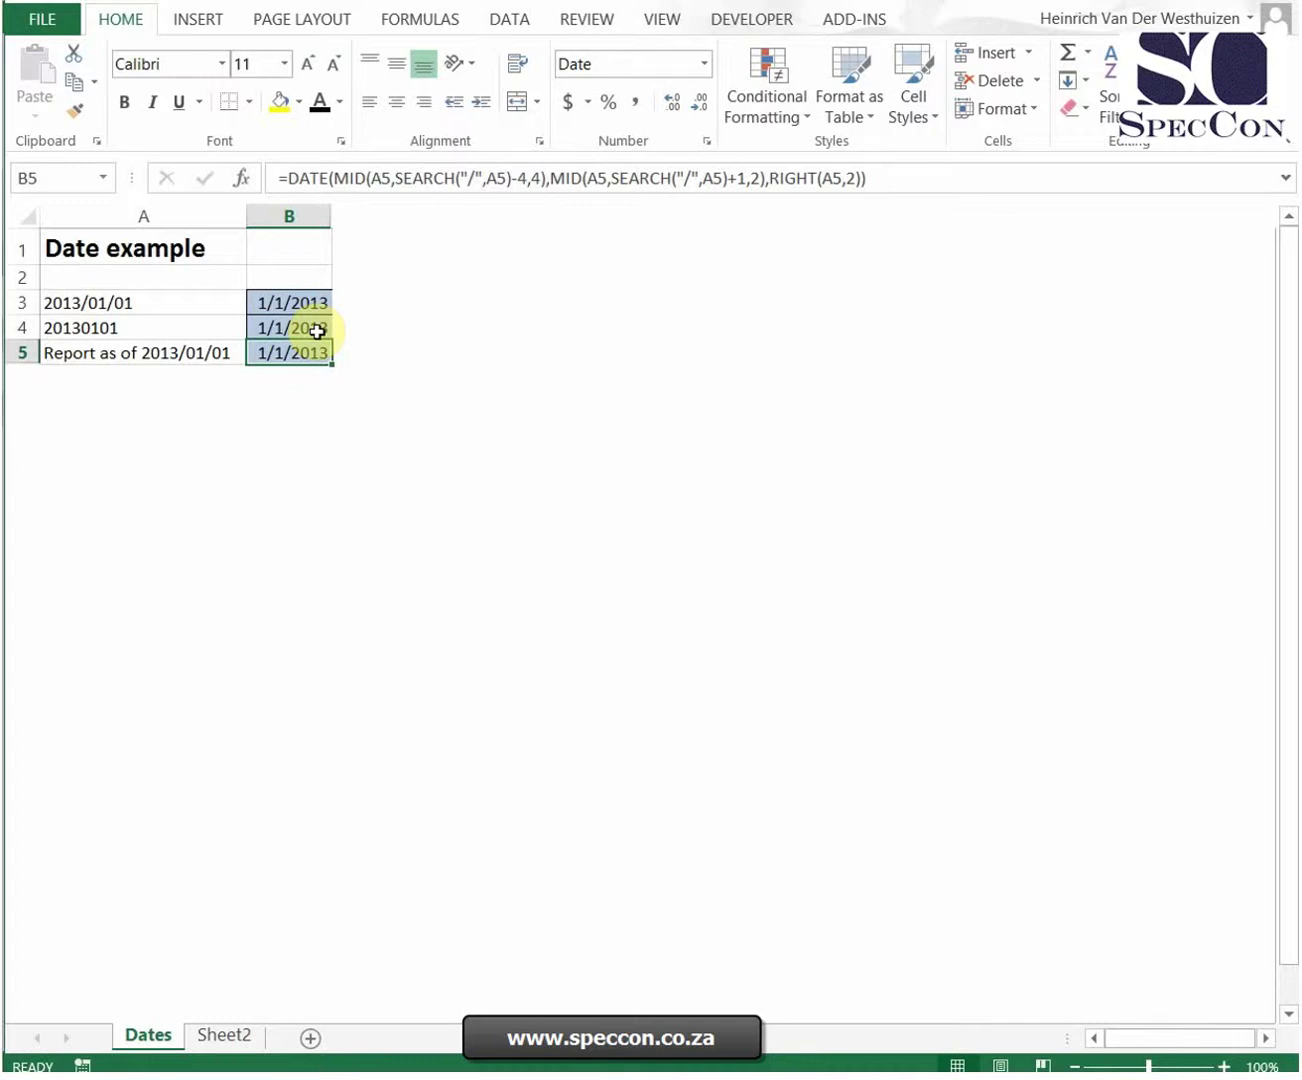
left_click(242, 178)
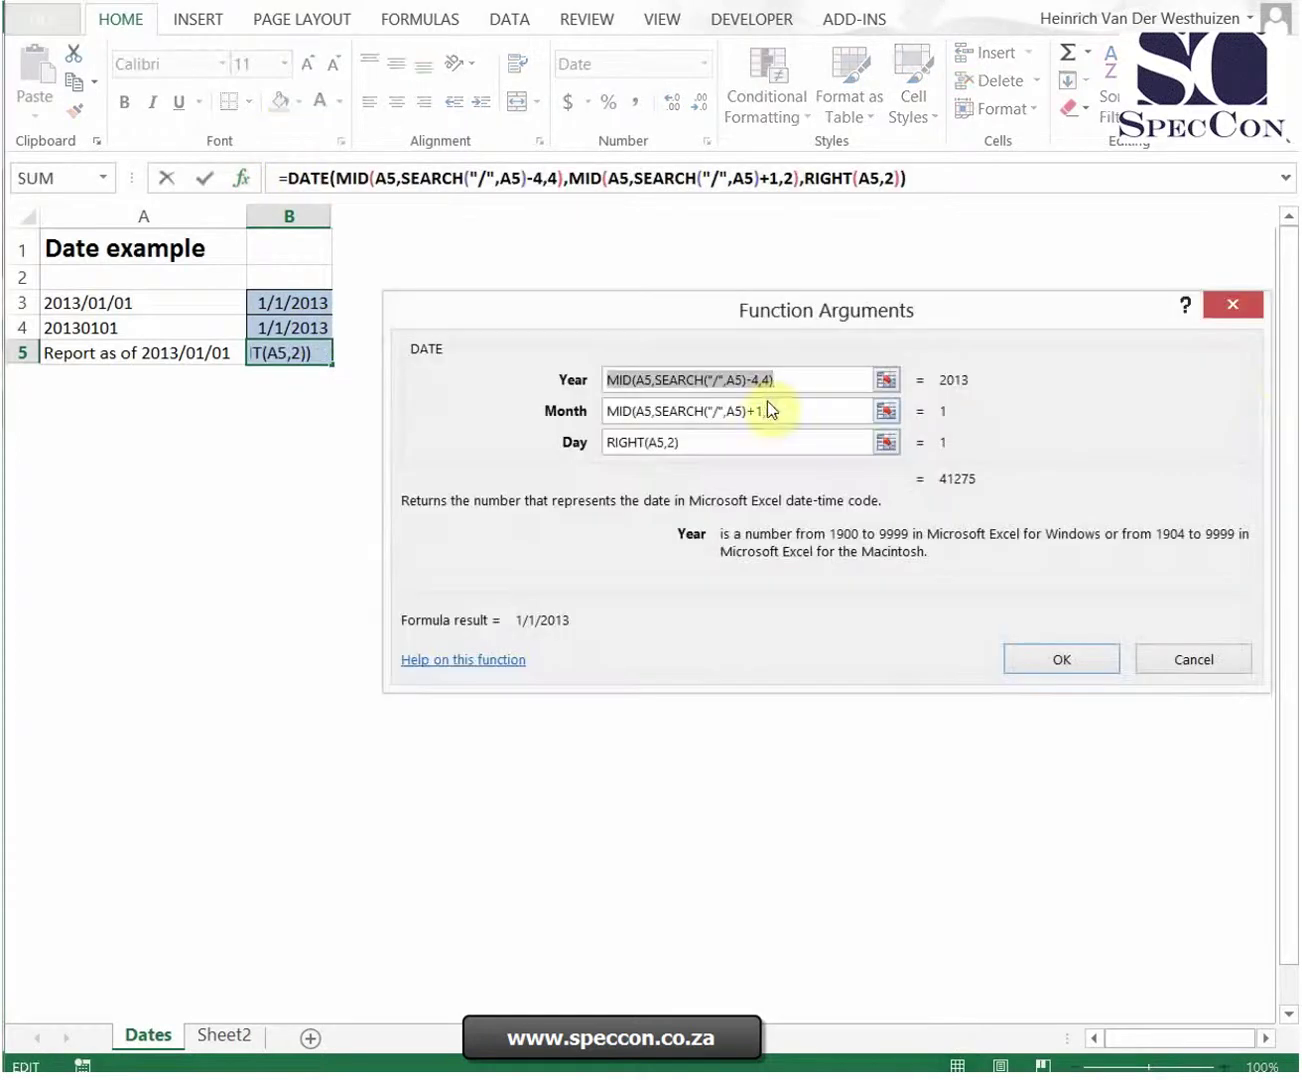